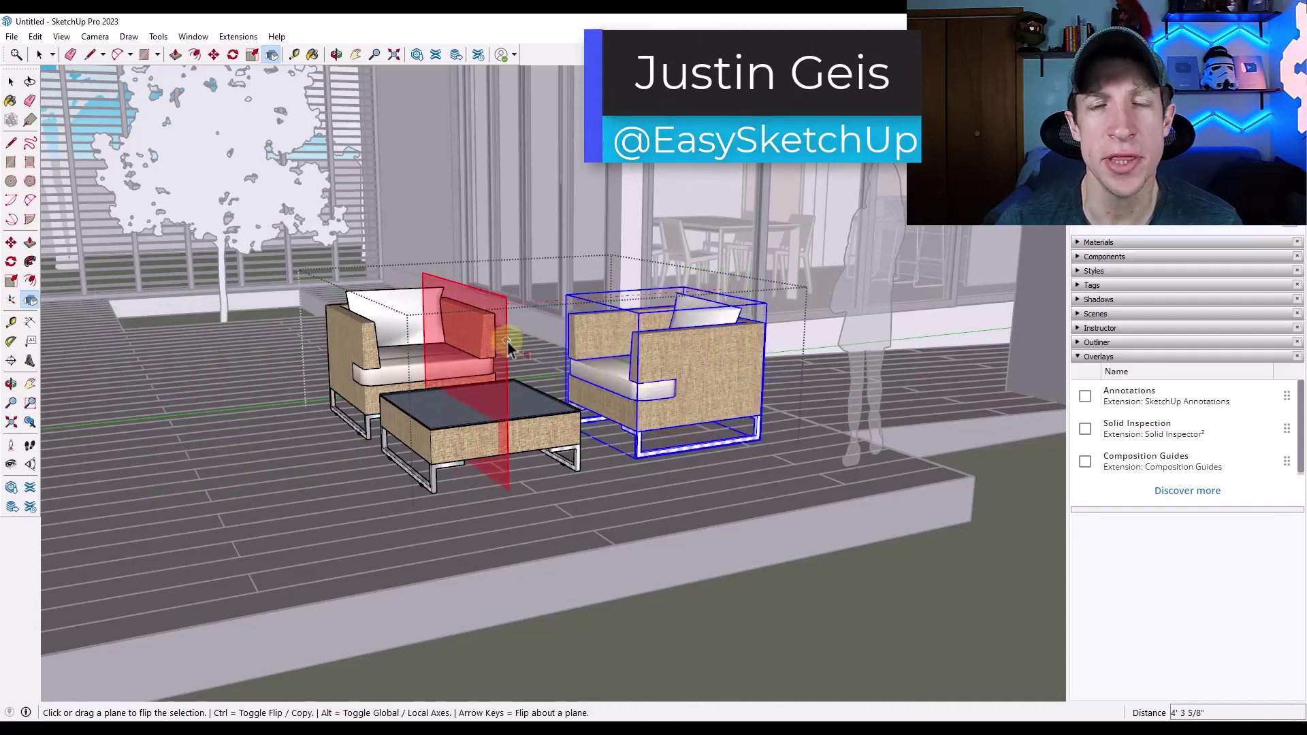
Turn on Flip's copy mode and drop a mirrored armchair across the coffee table.
{"action": "key", "text": "ctrl"}
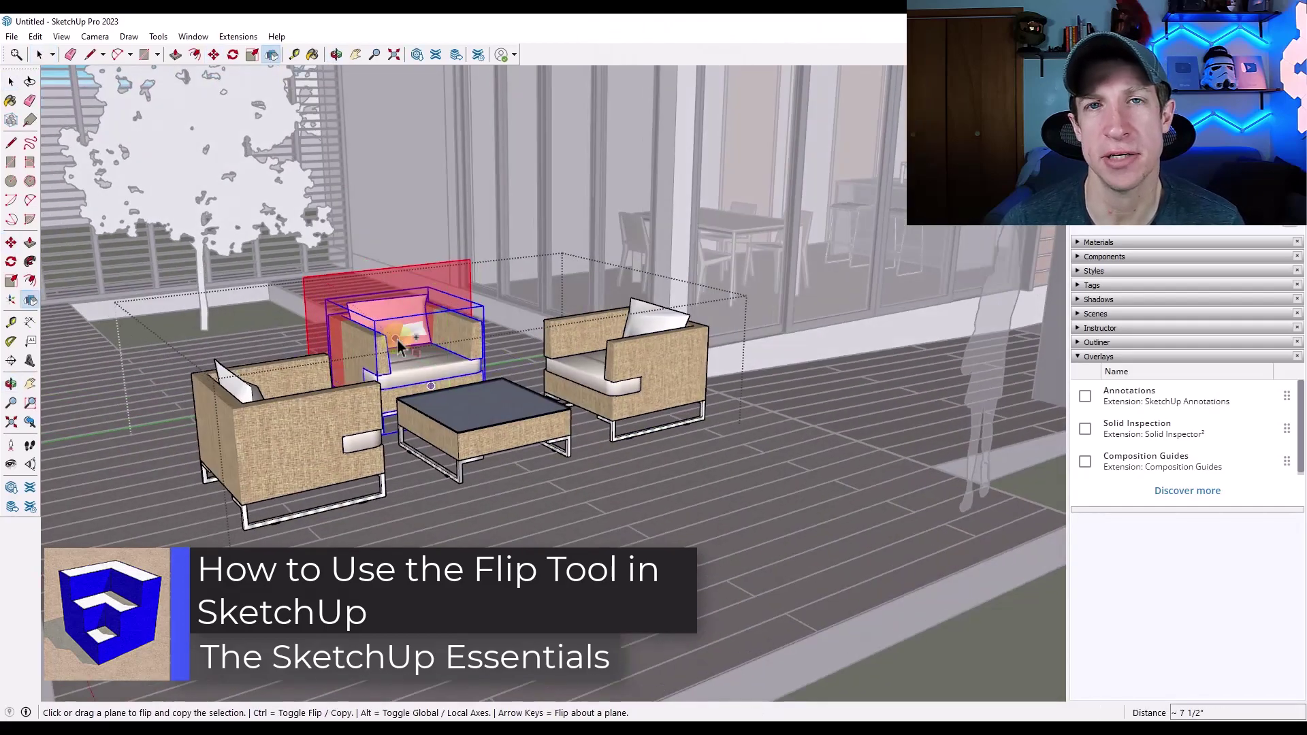
{"action": "left_click", "coordinate": [446, 444]}
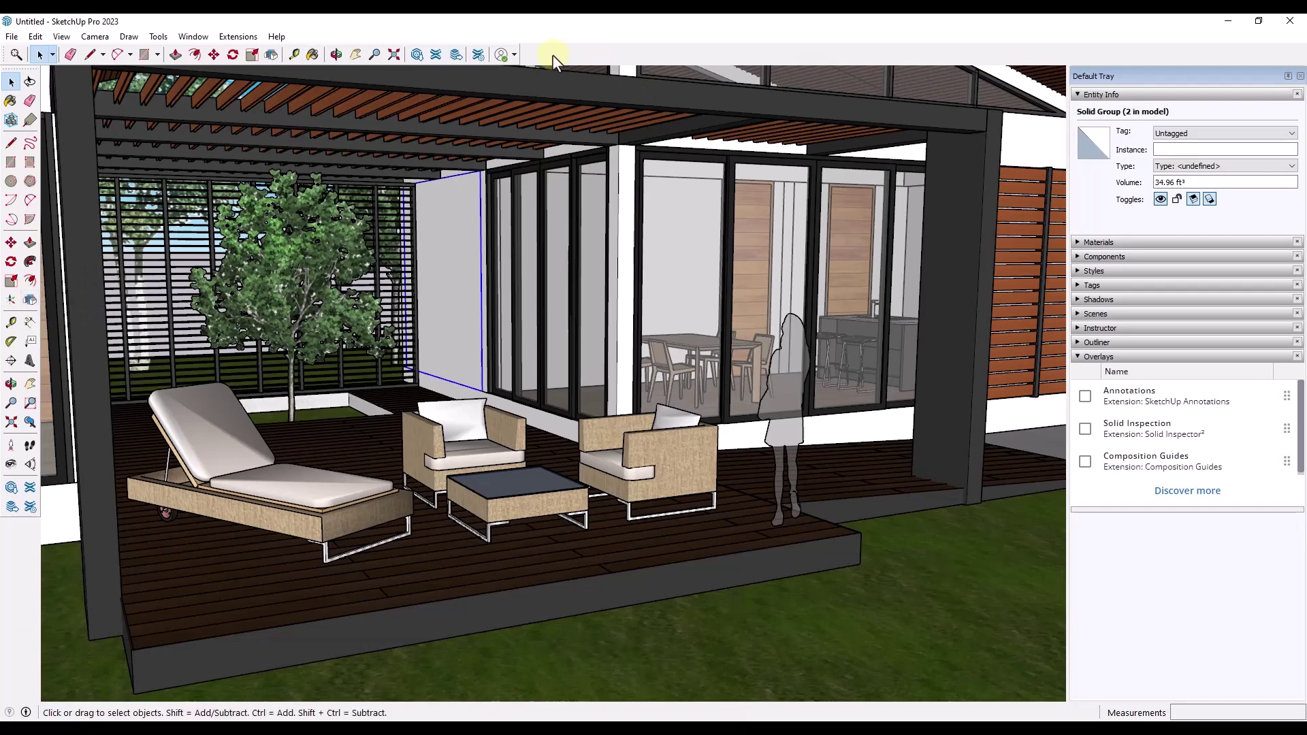
{"action": "right_click", "coordinate": [570, 51]}
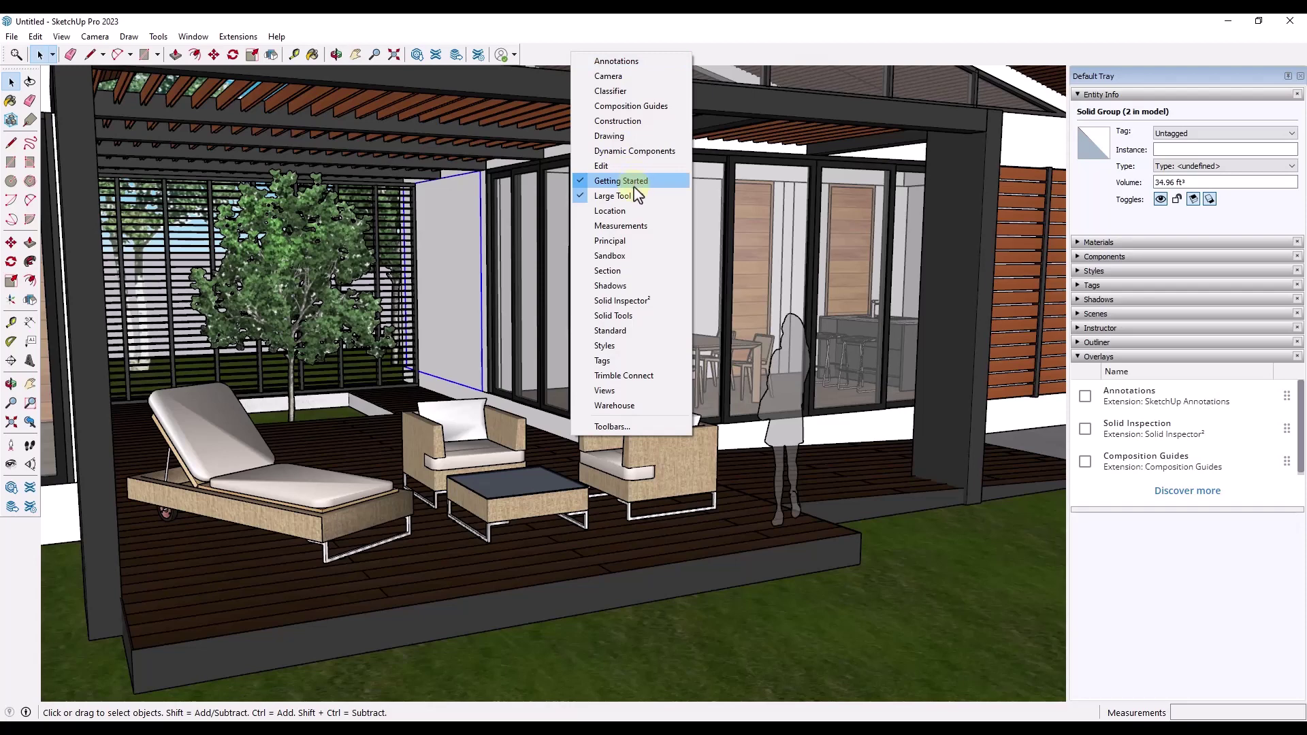
{"action": "left_click", "coordinate": [715, 54]}
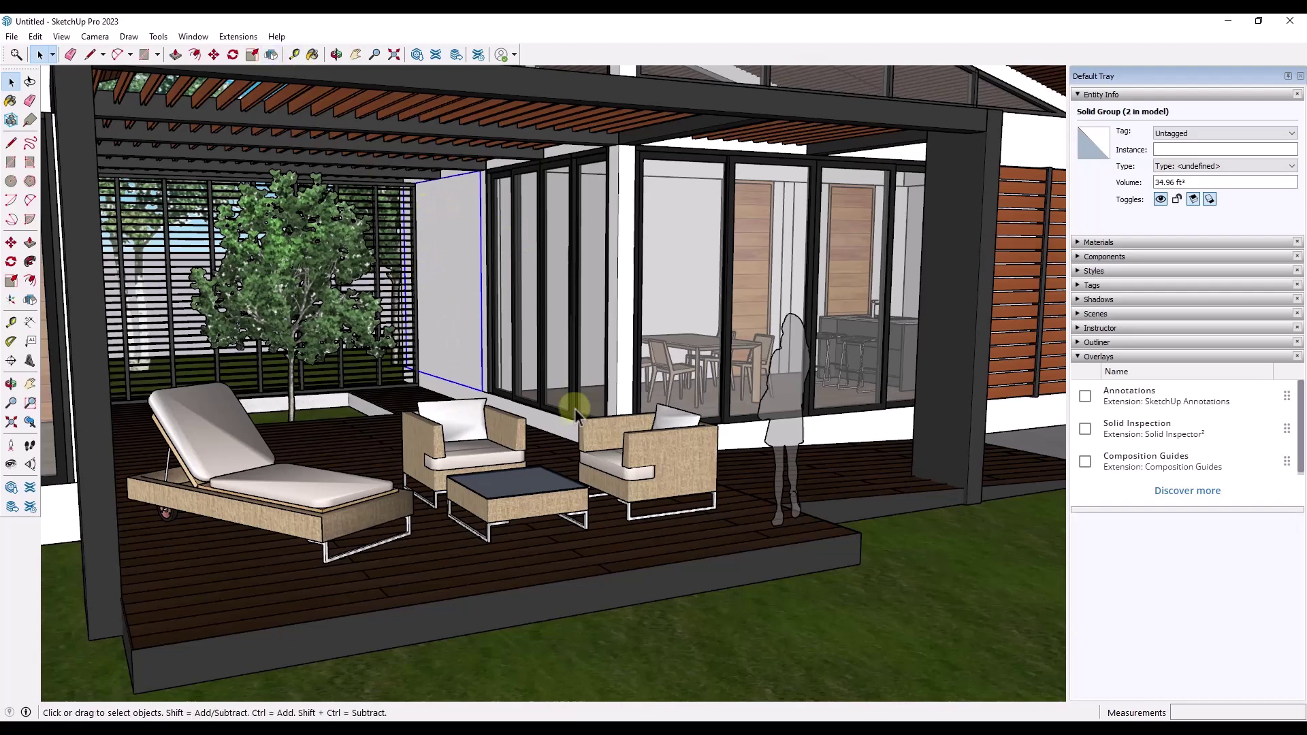
Clear the selection and pick the patio furniture group with the Flip tool from a higher view.
{"action": "key", "text": "ctrl+t"}
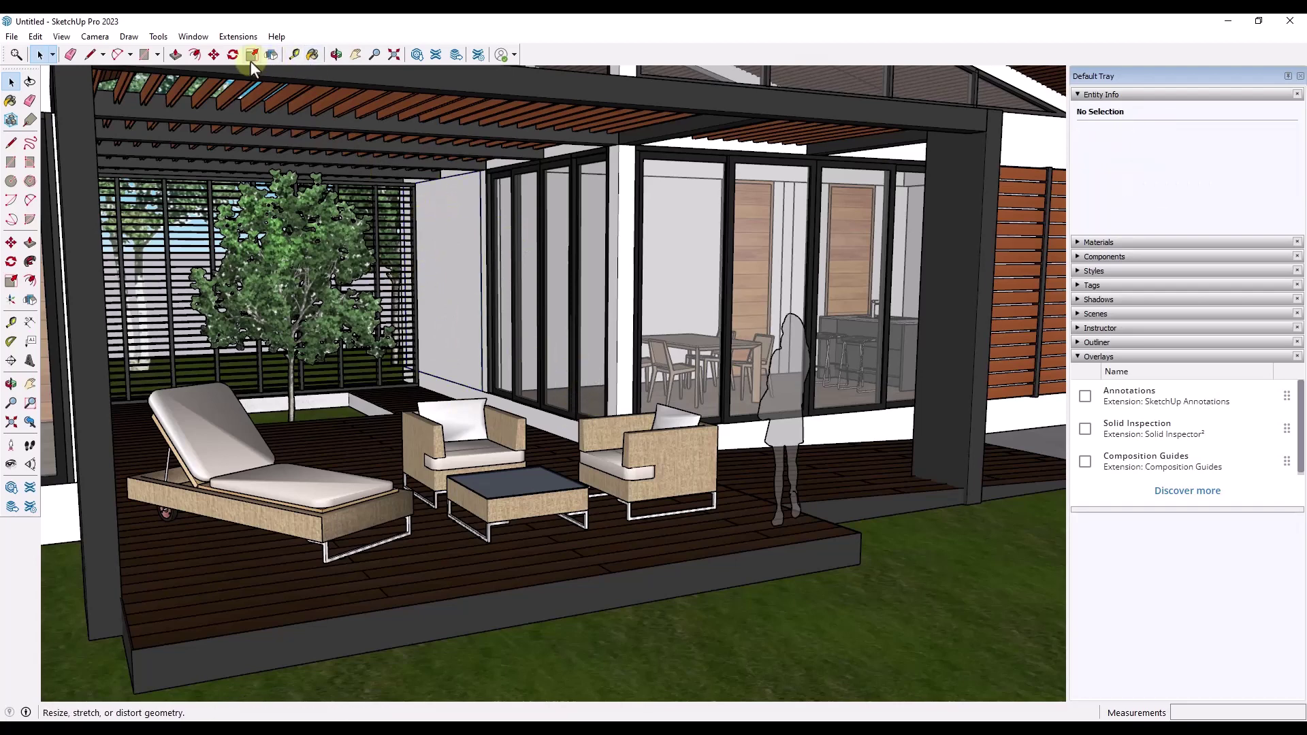
{"action": "left_click", "coordinate": [271, 54]}
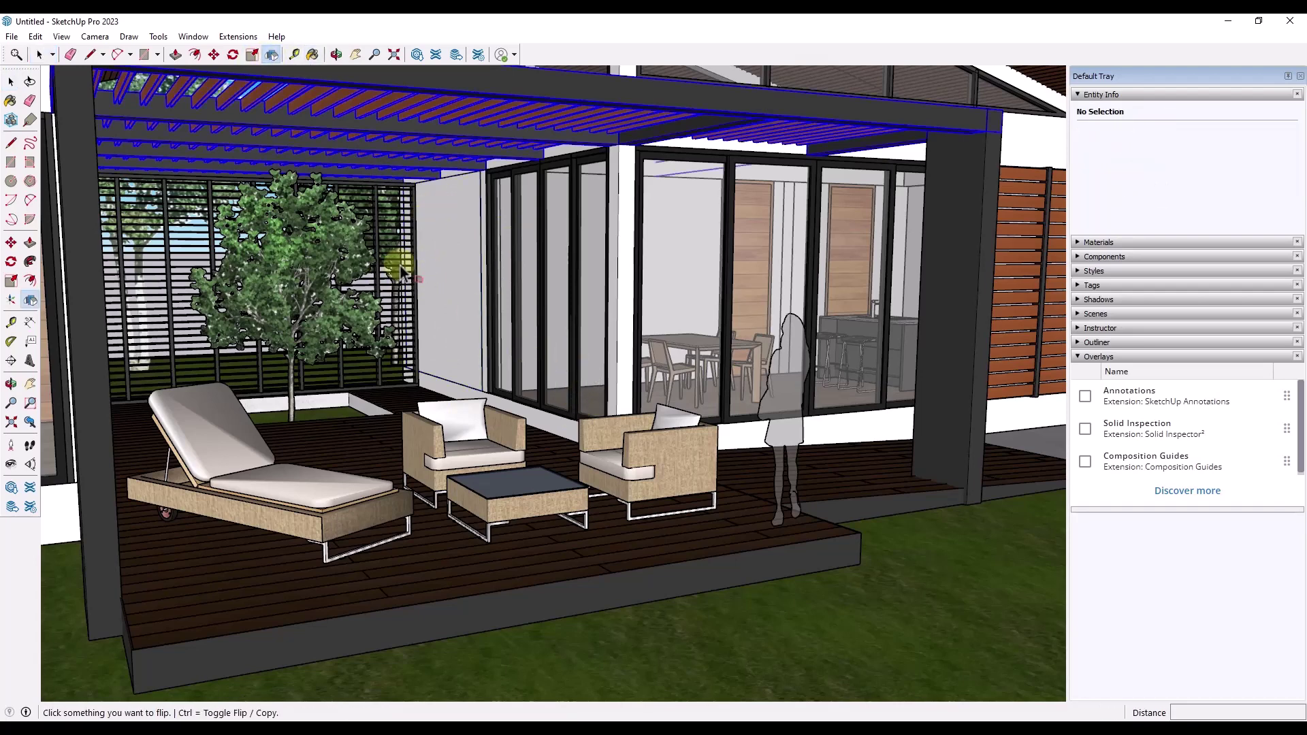
{"action": "left_click", "coordinate": [515, 483]}
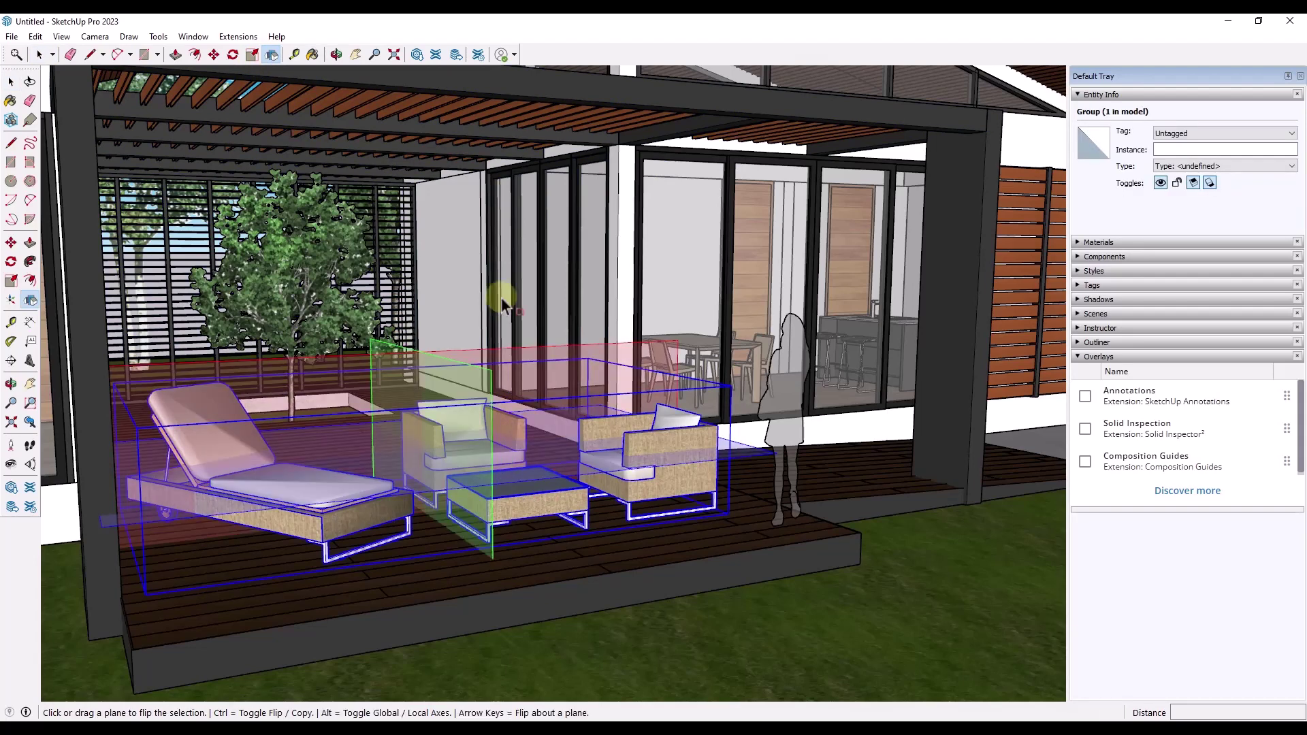
{"action": "middle_click_drag", "start_coordinate": [490, 374], "coordinate": [553, 407]}
{"action": "scroll", "coordinate": [553, 407], "scroll_direction": "down", "scroll_amount": 5}
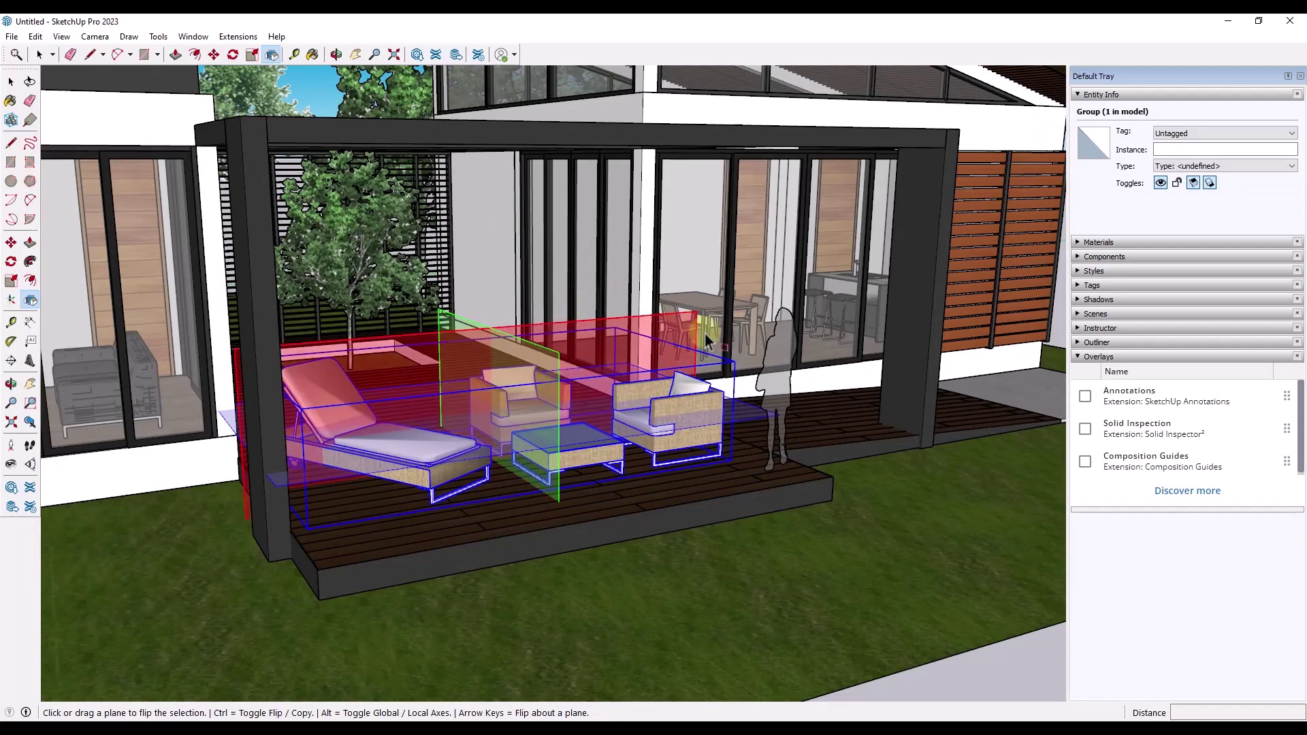
{"action": "scroll", "coordinate": [525, 404], "scroll_direction": "up", "scroll_amount": 5}
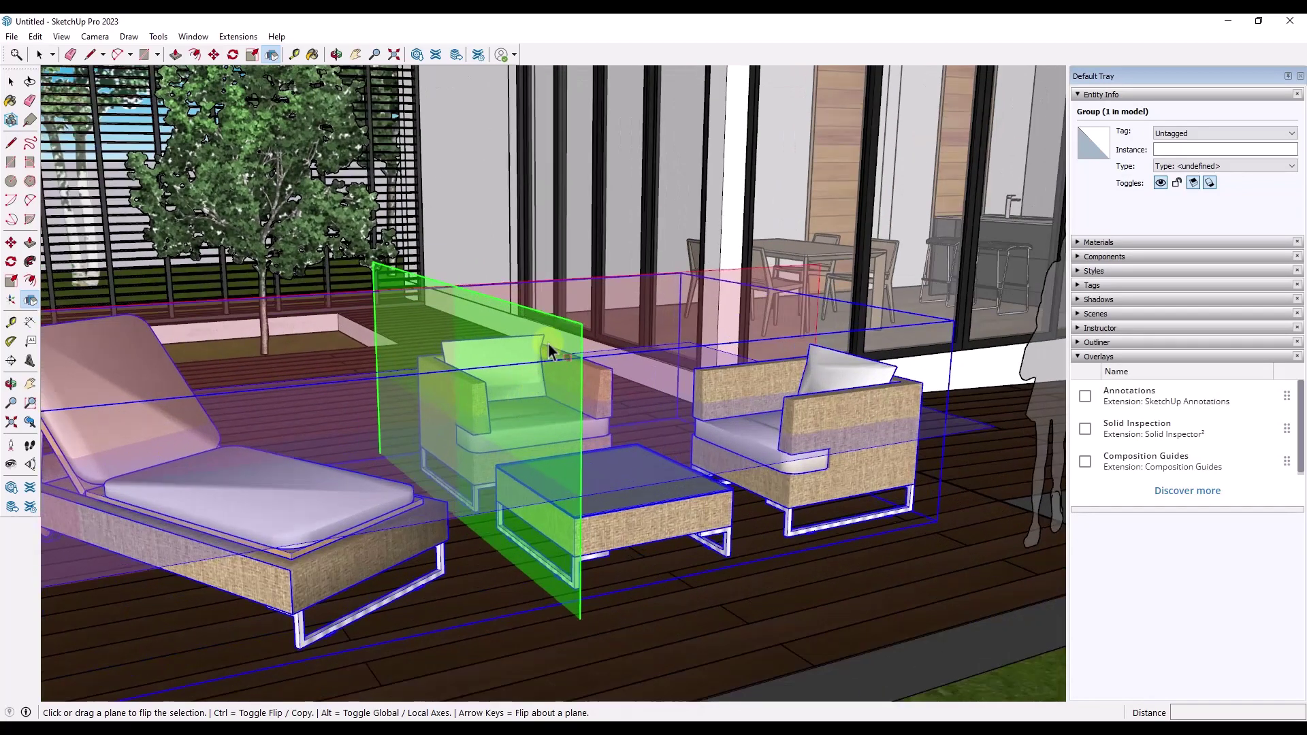
{"action": "scroll", "coordinate": [576, 334], "scroll_direction": "down", "scroll_amount": 2}
Mirror the furniture group back and forth across the green and red planes, ending unchanged.
{"action": "left_click", "coordinate": [577, 334]}
{"action": "scroll", "coordinate": [576, 334], "scroll_direction": "down", "scroll_amount": 2}
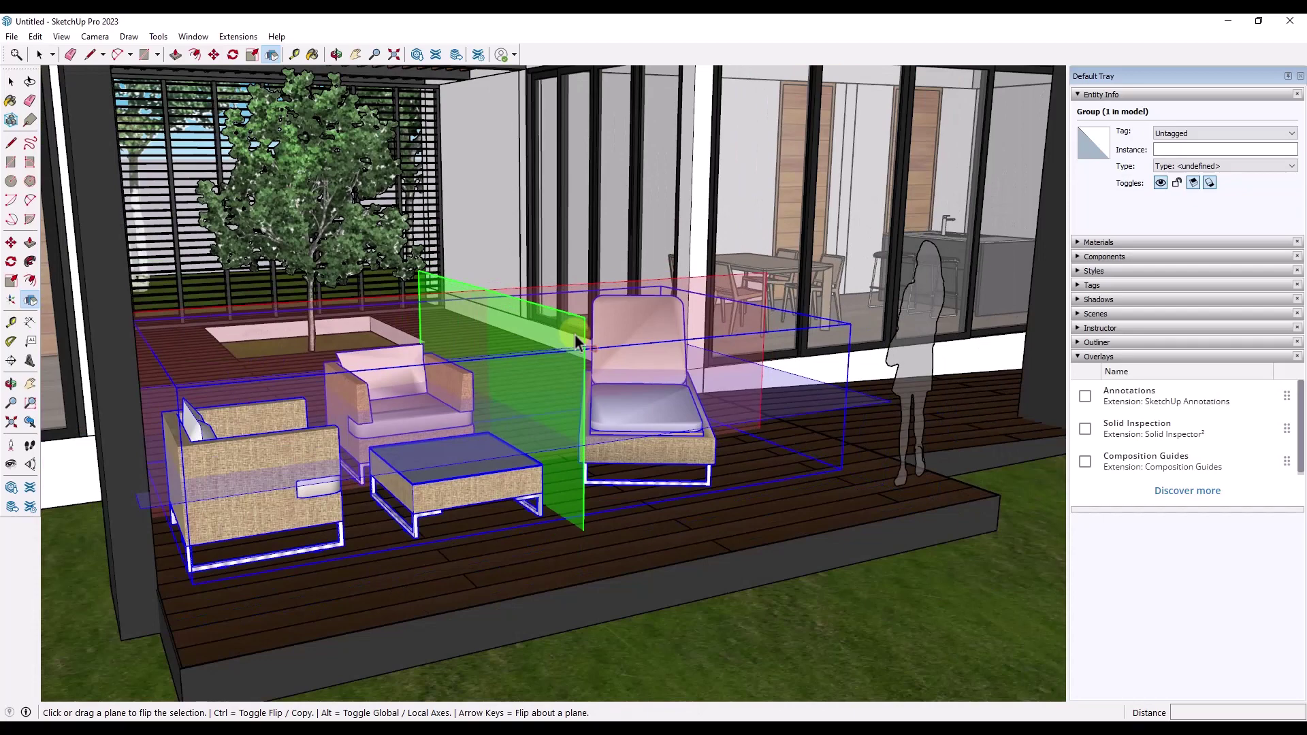
{"action": "left_click", "coordinate": [575, 333]}
{"action": "left_click", "coordinate": [574, 333]}
{"action": "left_click", "coordinate": [575, 334]}
{"action": "left_click", "coordinate": [730, 282]}
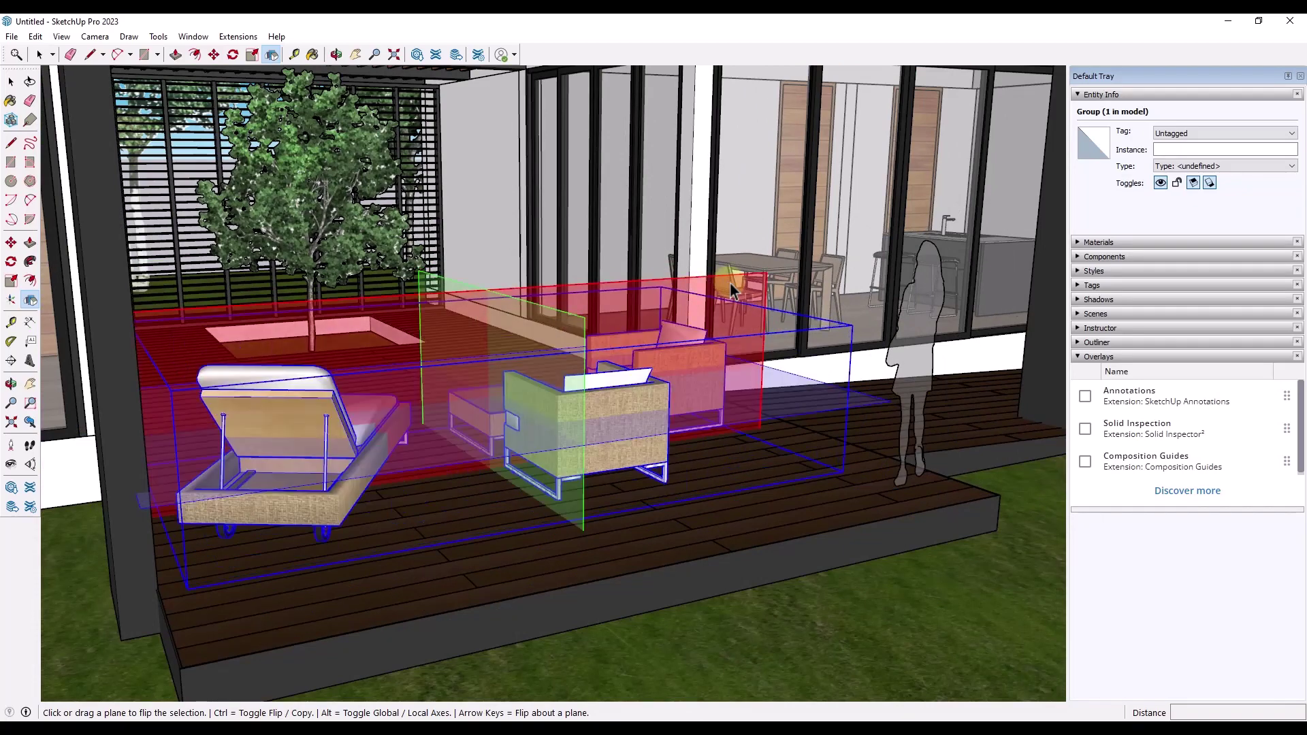
{"action": "left_click", "coordinate": [730, 282]}
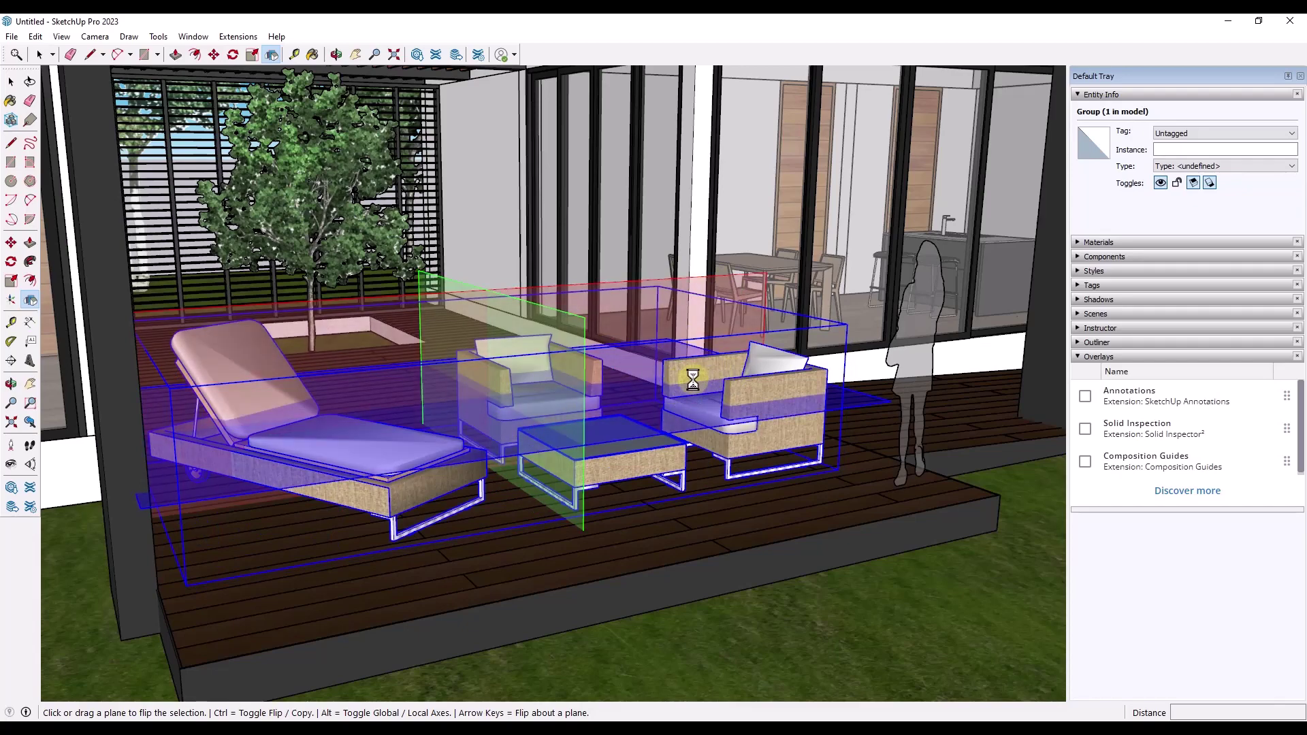
{"action": "middle_click_drag", "start_coordinate": [688, 373], "coordinate": [361, 392]}
{"action": "scroll", "coordinate": [533, 405], "scroll_direction": "down", "scroll_amount": 4}
{"action": "middle_click_drag", "start_coordinate": [448, 412], "coordinate": [543, 395]}
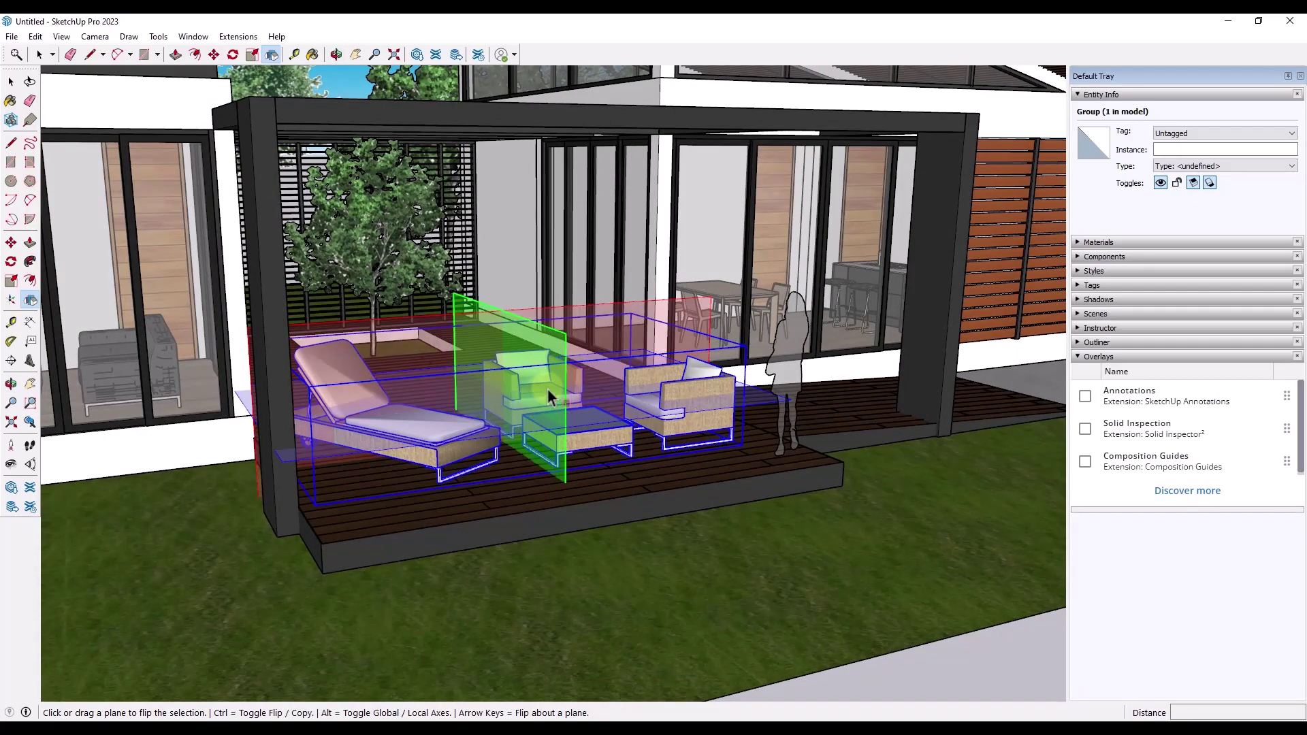
{"action": "scroll", "coordinate": [544, 360], "scroll_direction": "up", "scroll_amount": 3}
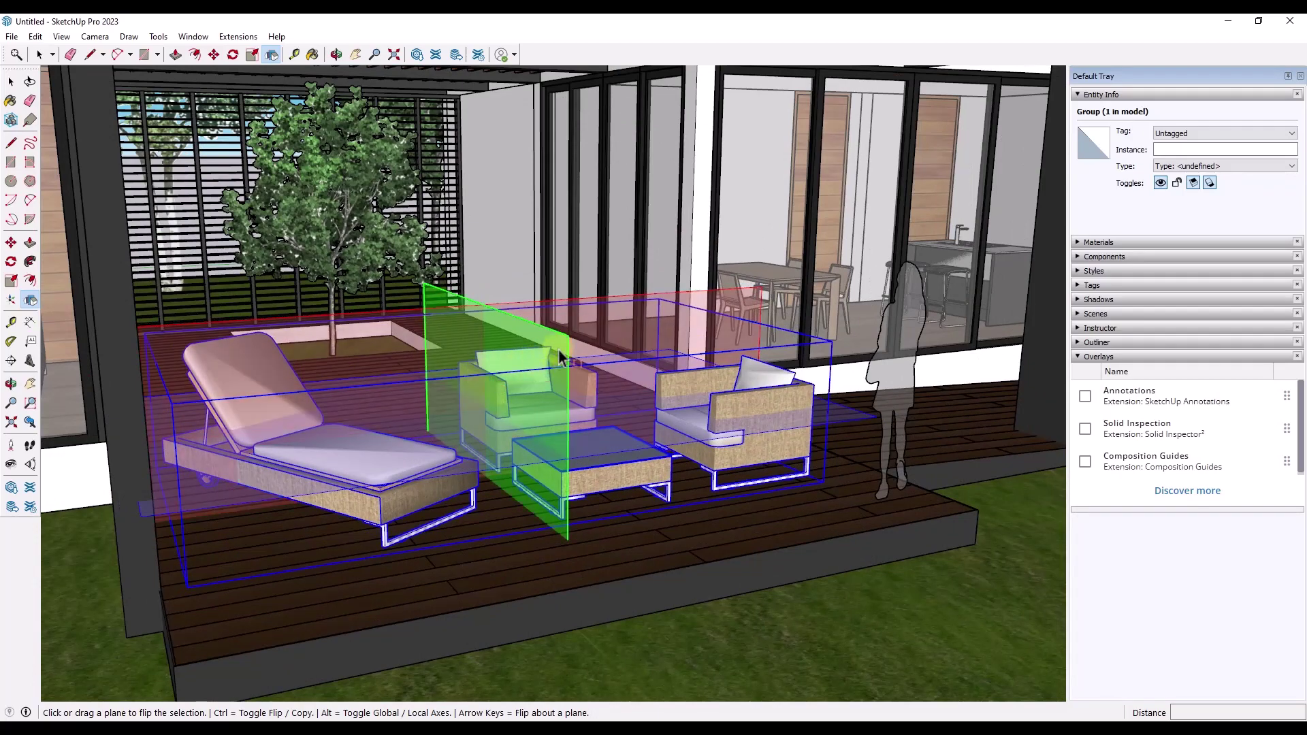
{"action": "left_click_drag", "start_coordinate": [558, 348], "coordinate": [821, 386]}
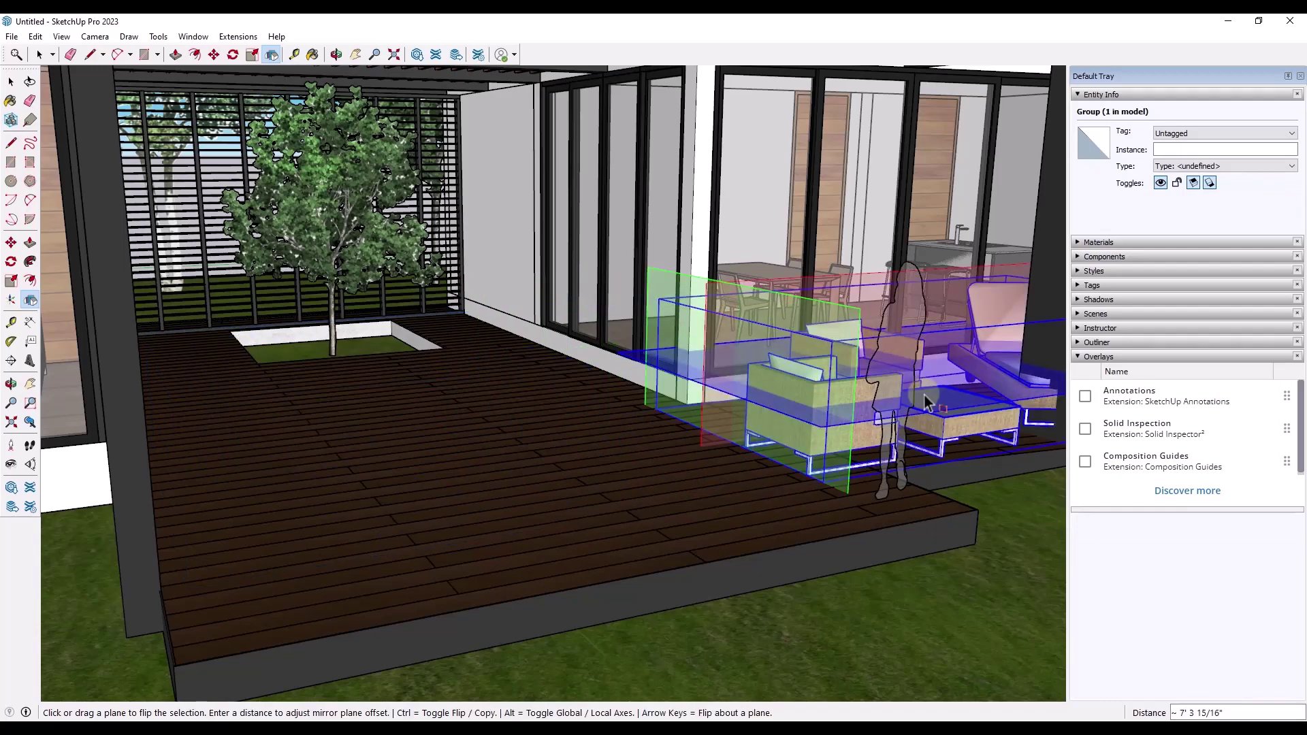
{"action": "middle_click_drag", "start_coordinate": [925, 395], "coordinate": [714, 408]}
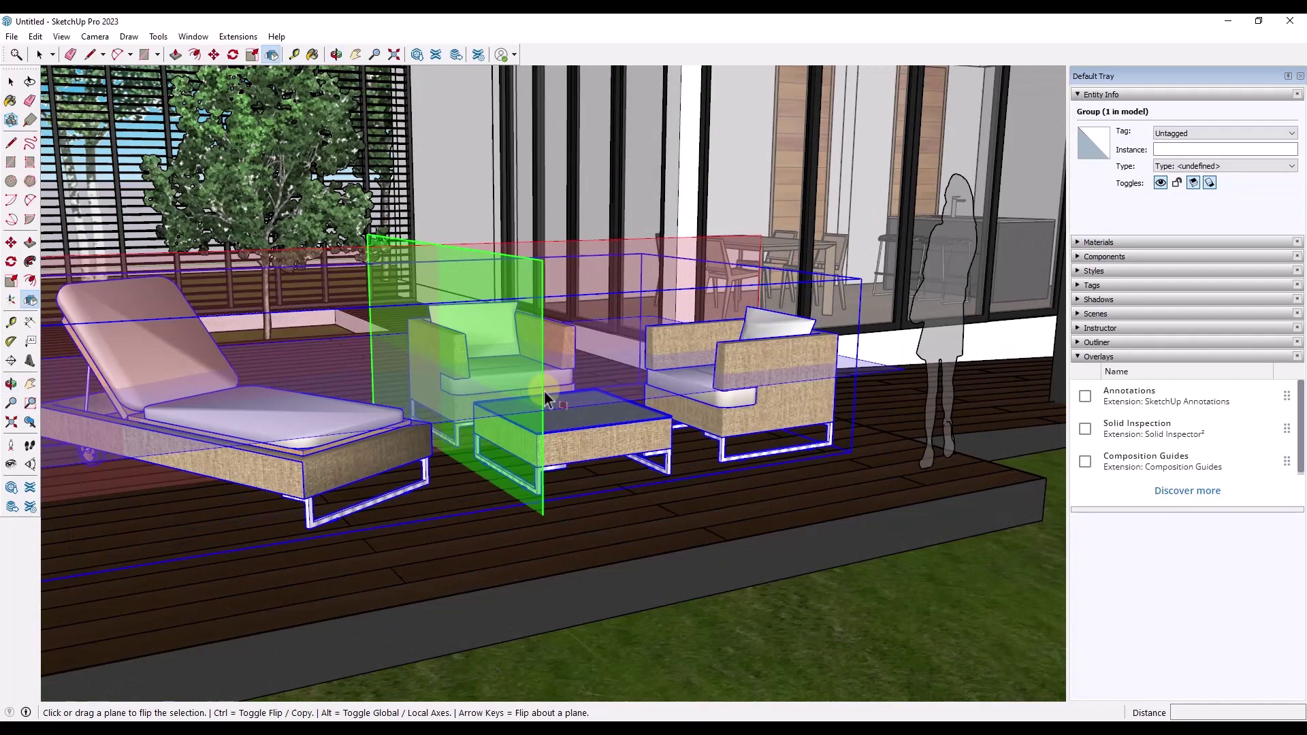
{"action": "left_click", "coordinate": [542, 267]}
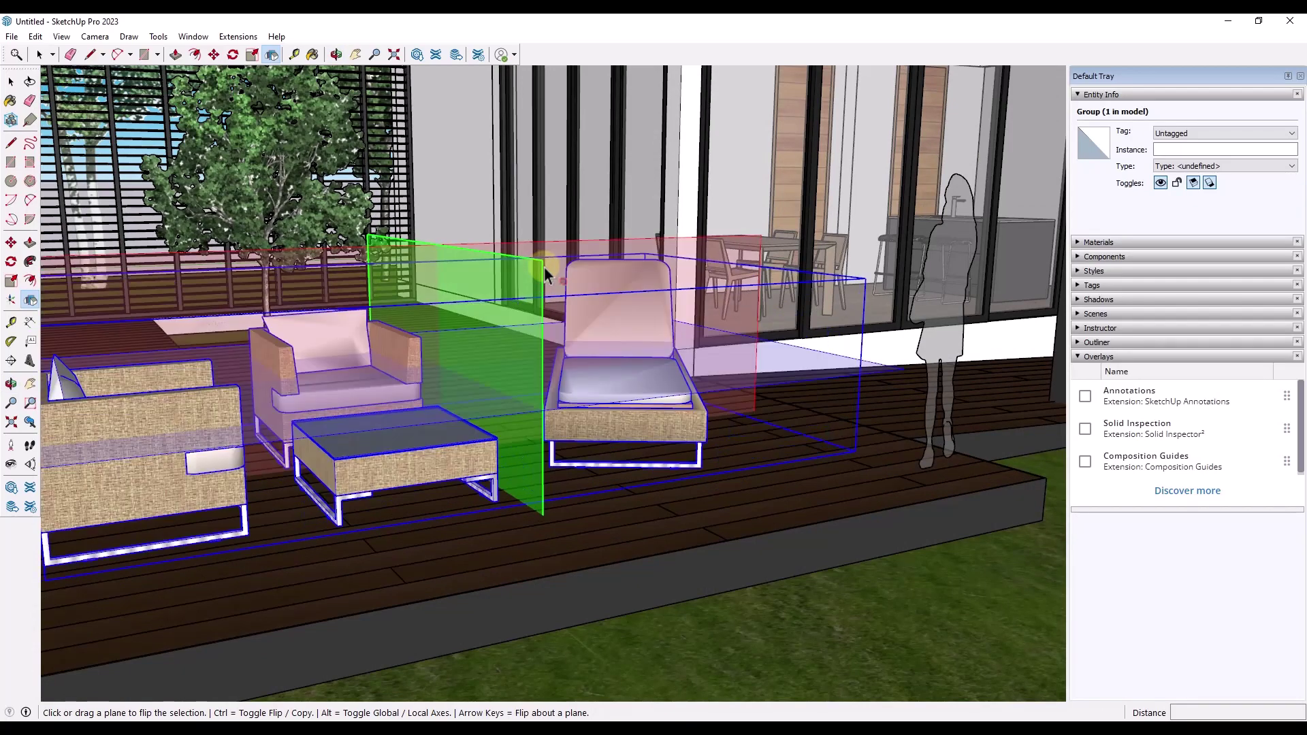
{"action": "left_click", "coordinate": [544, 267]}
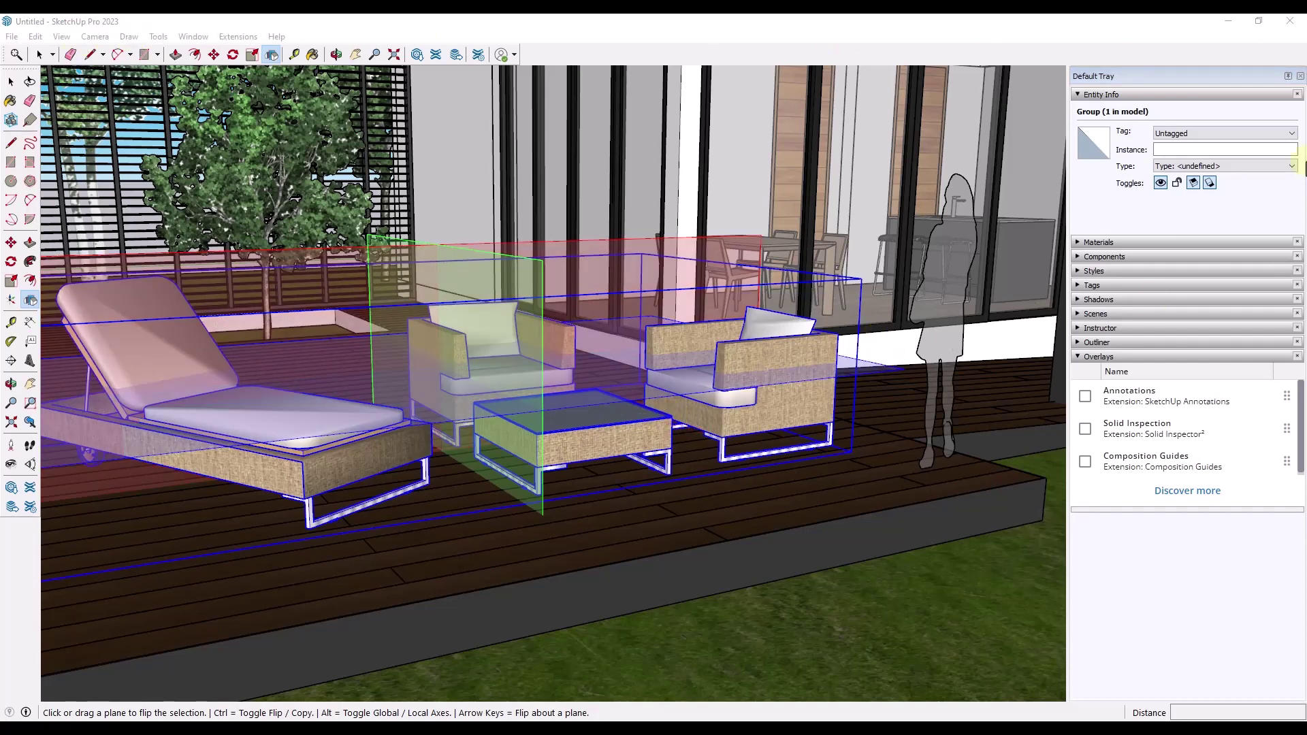
Maximize the SketchUp 2022 window and flip the bench along its green axis and back.
{"action": "left_click_drag", "start_coordinate": [1304, 163], "coordinate": [363, 15]}
{"action": "scroll", "coordinate": [532, 372], "scroll_direction": "down", "scroll_amount": 2}
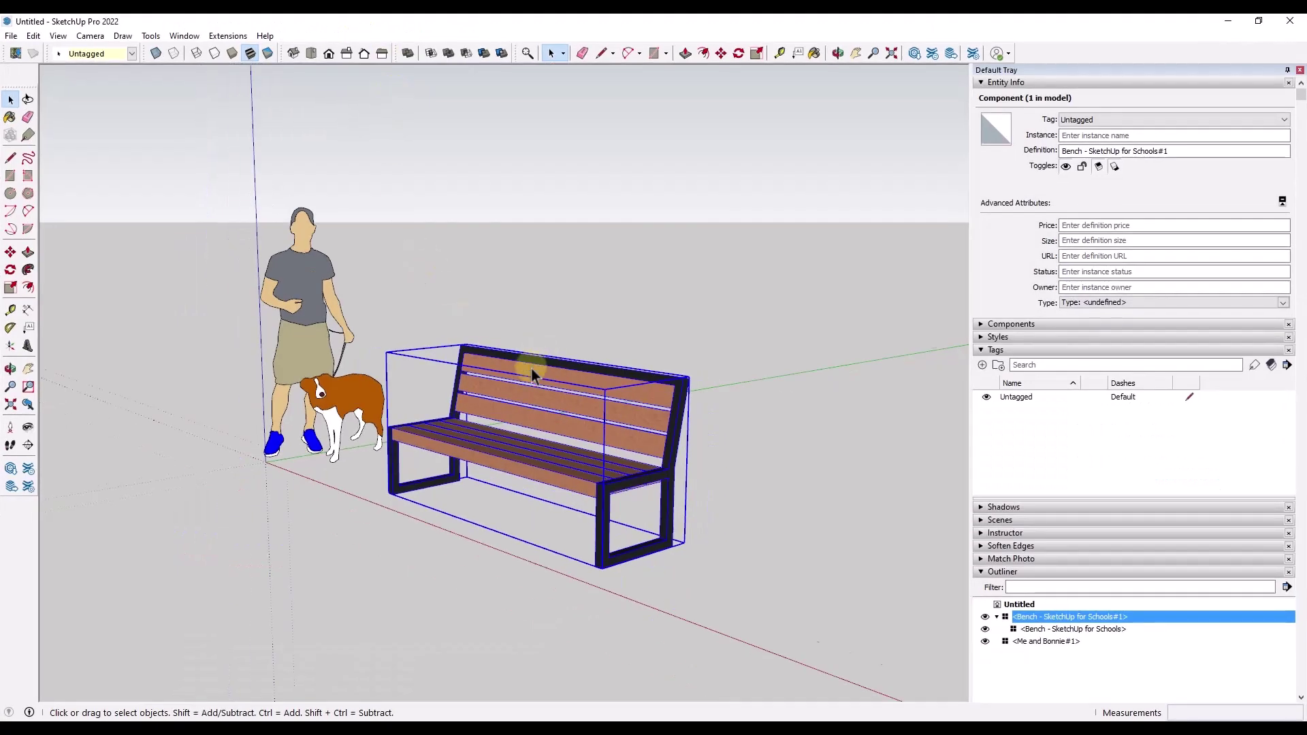
{"action": "scroll", "coordinate": [523, 434], "scroll_direction": "up", "scroll_amount": 1}
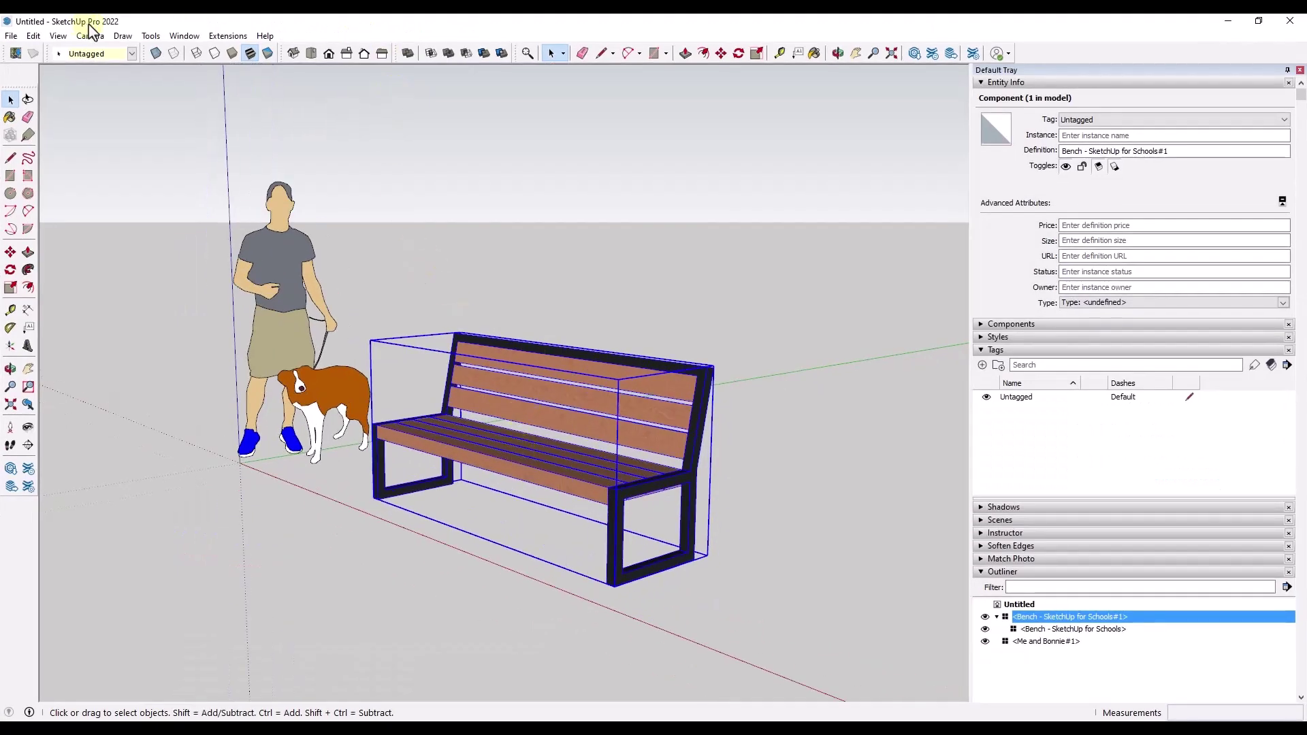
{"action": "right_click", "coordinate": [574, 471]}
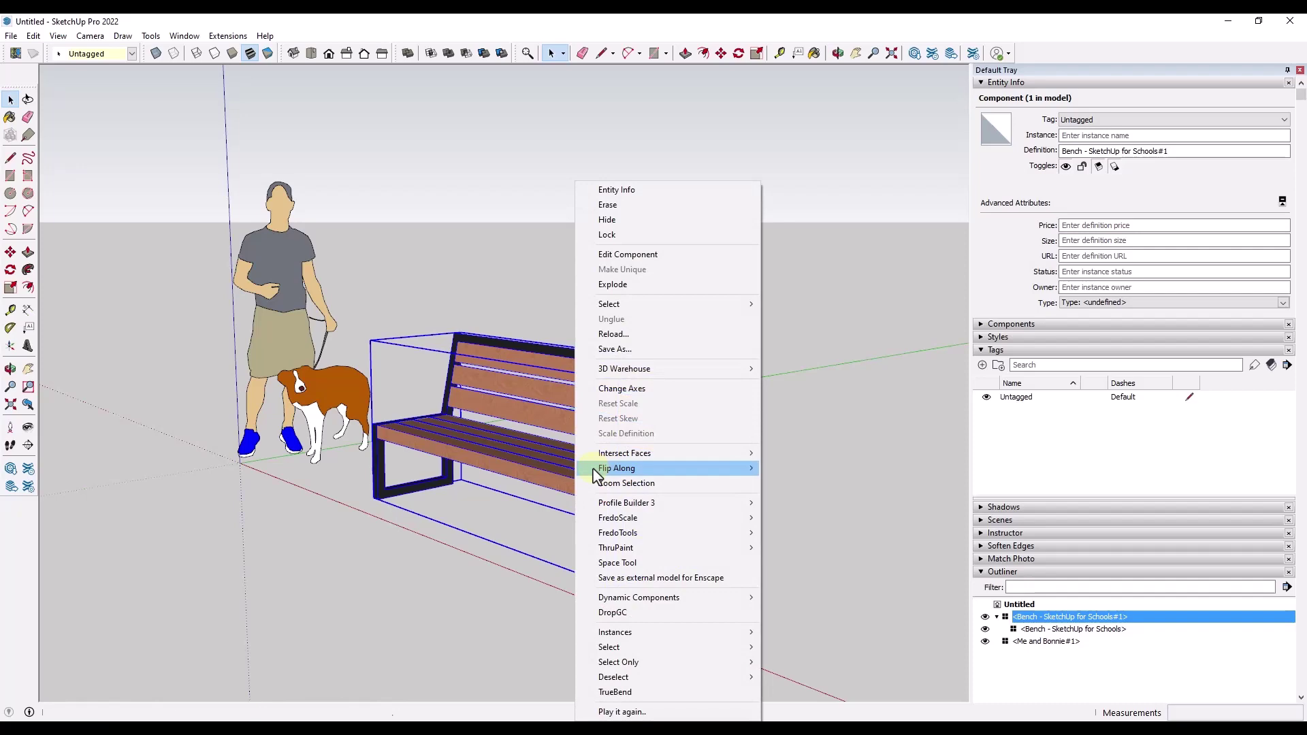
{"action": "mouse_move", "coordinate": [603, 477]}
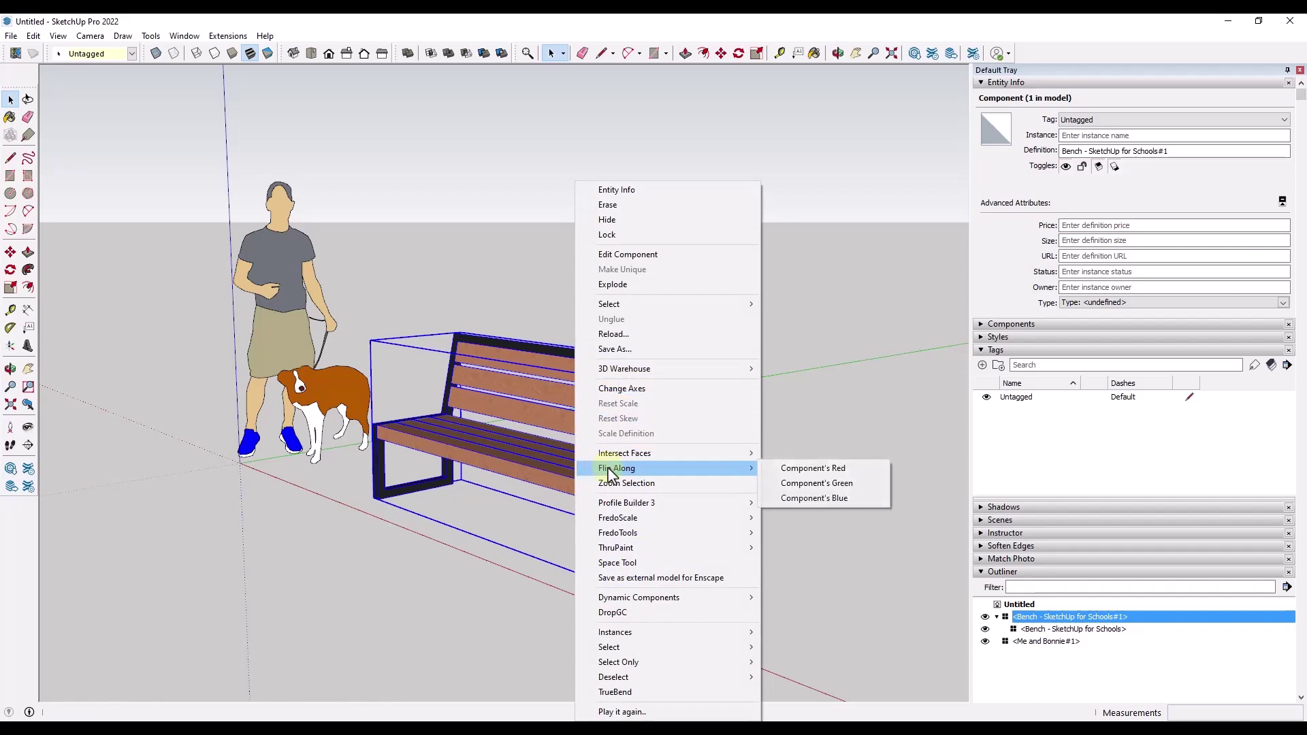
{"action": "left_click", "coordinate": [822, 484]}
{"action": "right_click", "coordinate": [532, 473]}
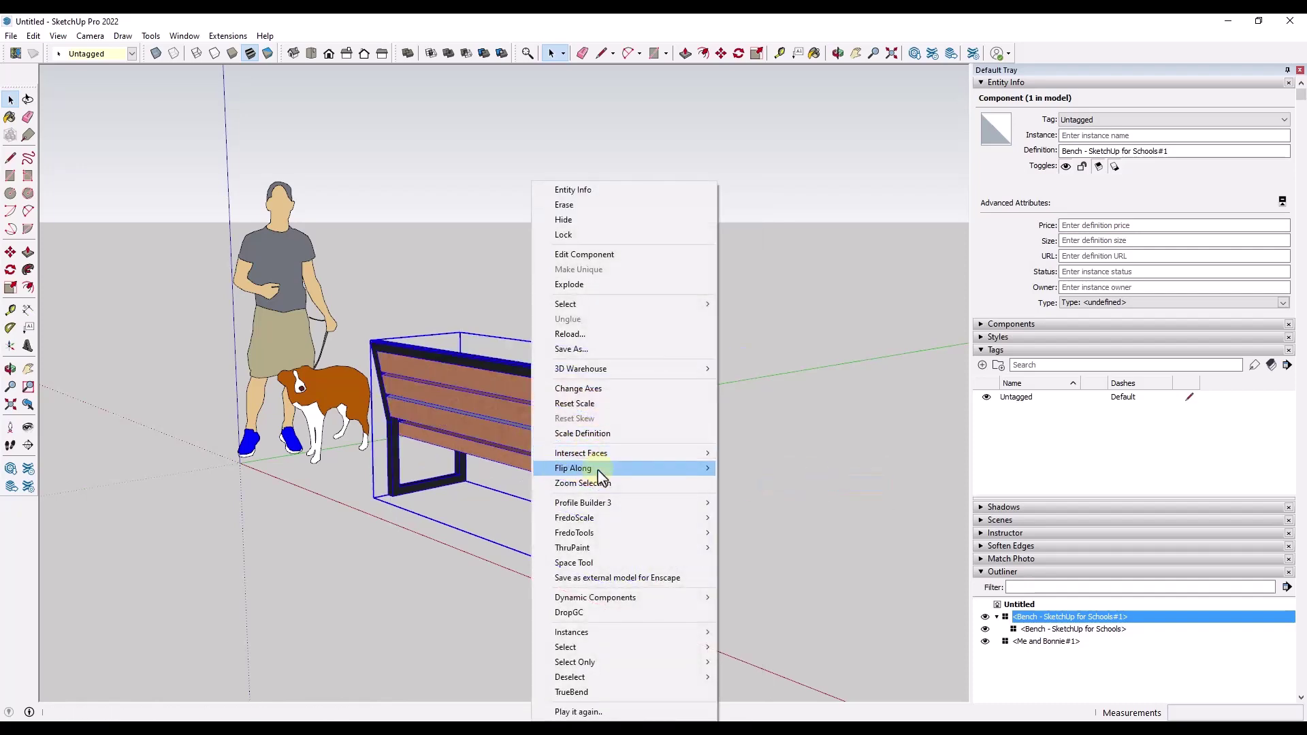
{"action": "mouse_move", "coordinate": [683, 477]}
{"action": "left_click", "coordinate": [790, 483]}
Flip the bench upside down along its blue axis, then back upright.
{"action": "right_click", "coordinate": [561, 425]}
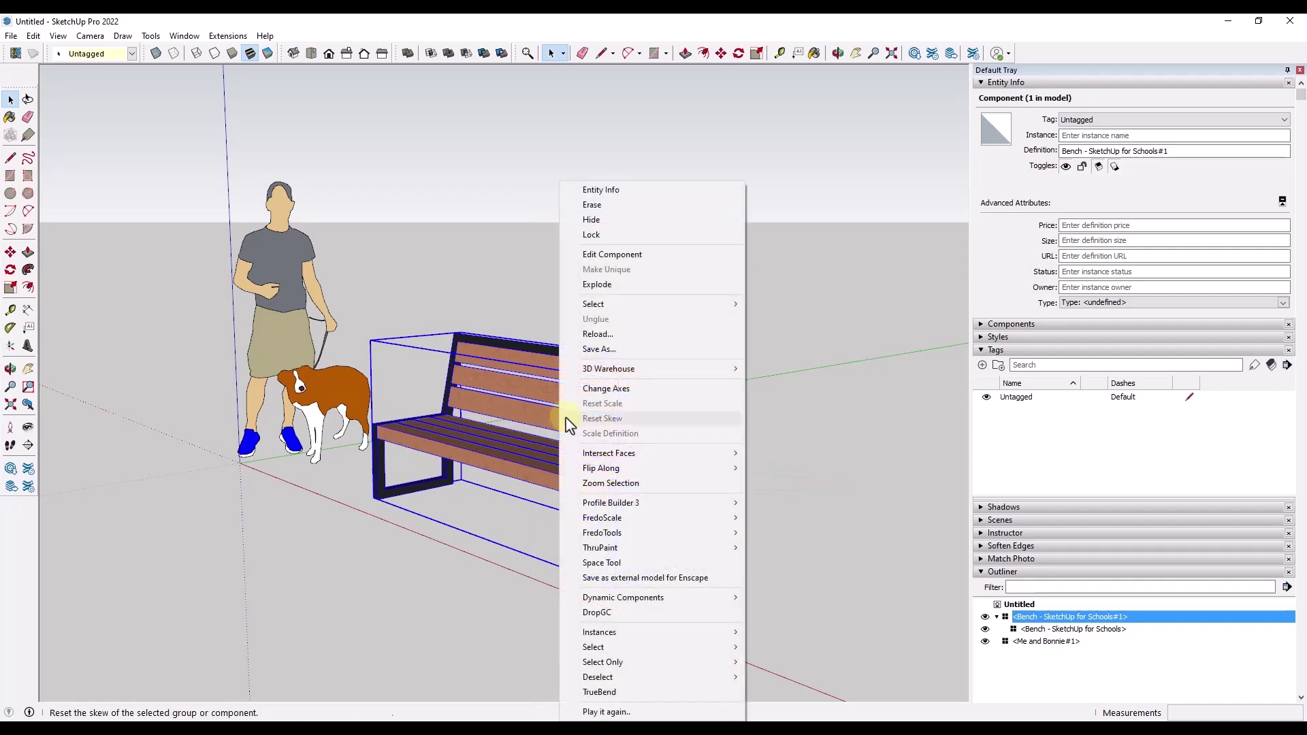
{"action": "mouse_move", "coordinate": [624, 470]}
{"action": "left_click", "coordinate": [790, 485]}
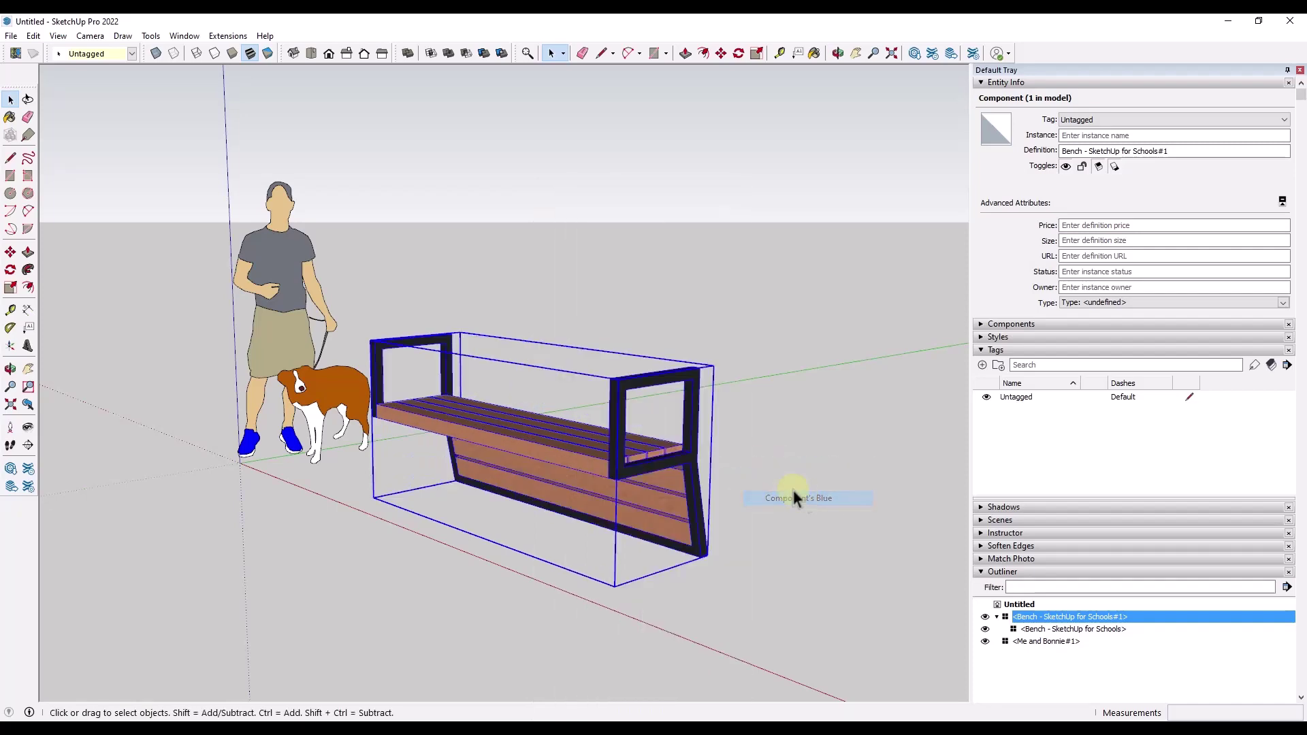
{"action": "mouse_move", "coordinate": [659, 452]}
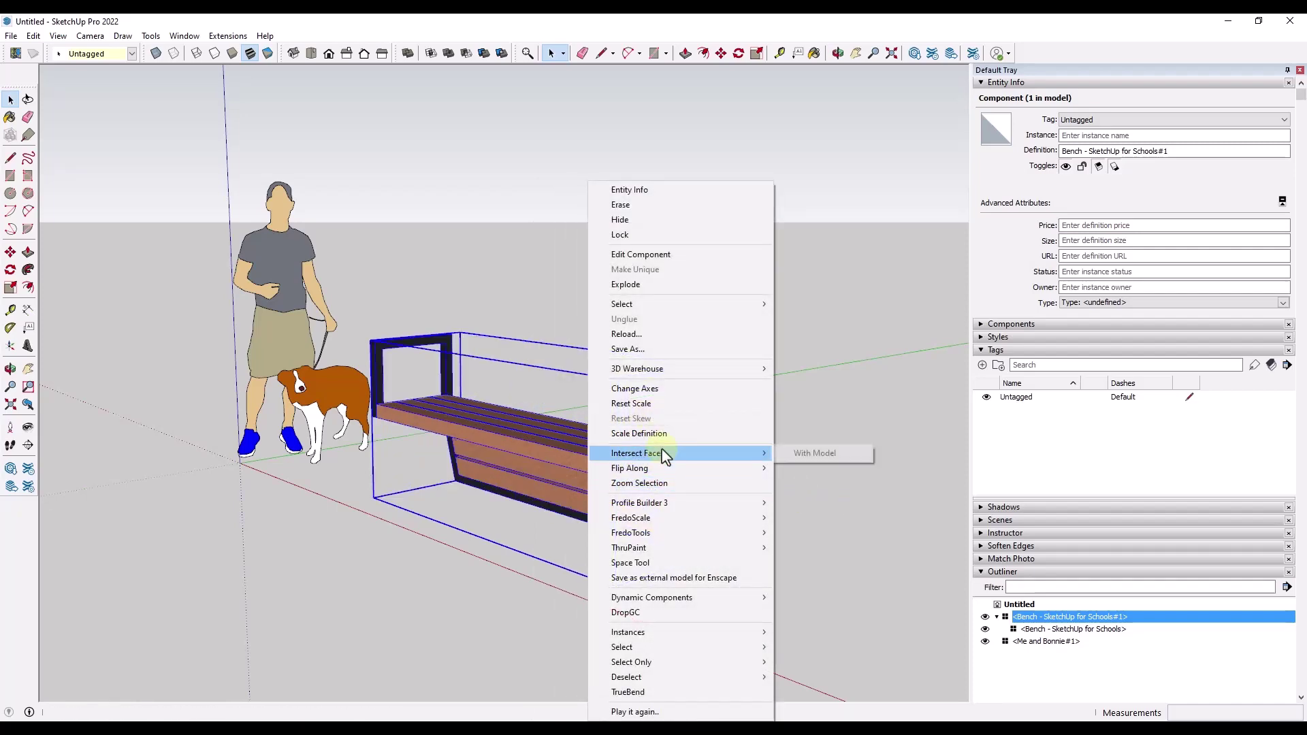
{"action": "mouse_move", "coordinate": [742, 470]}
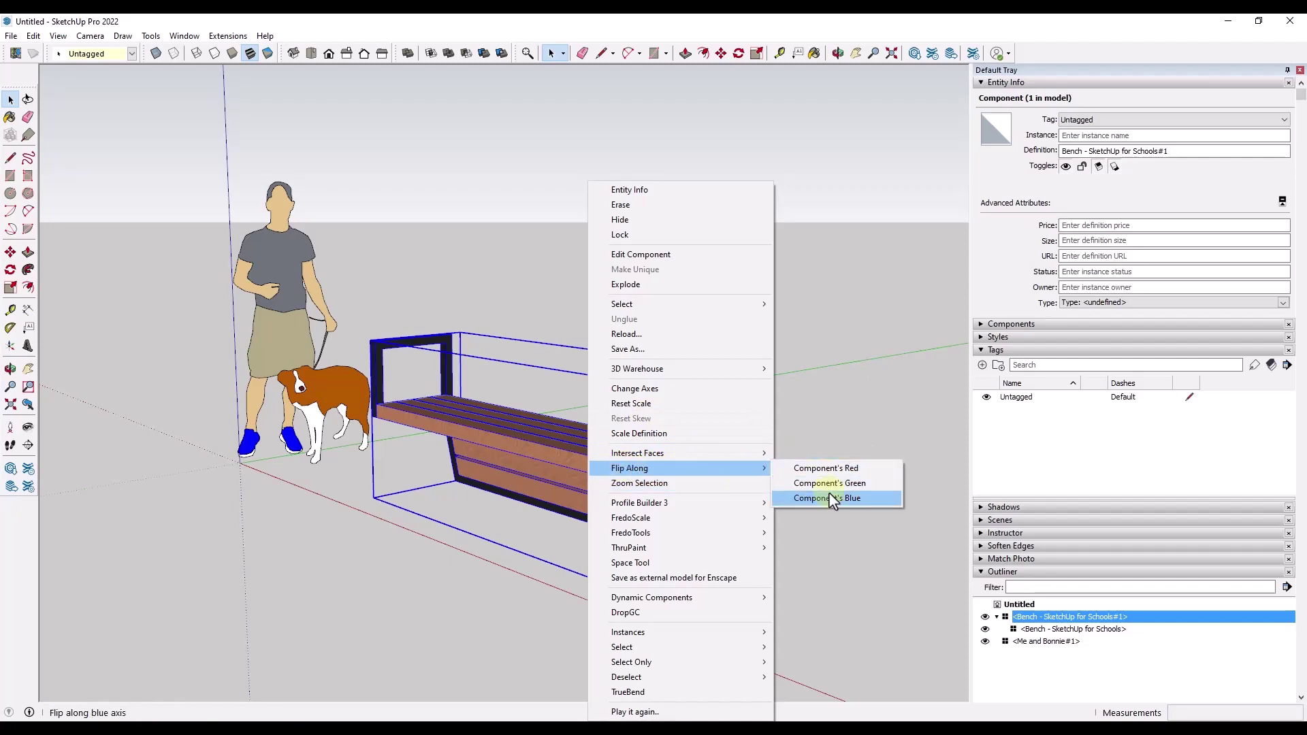
{"action": "left_click", "coordinate": [779, 495]}
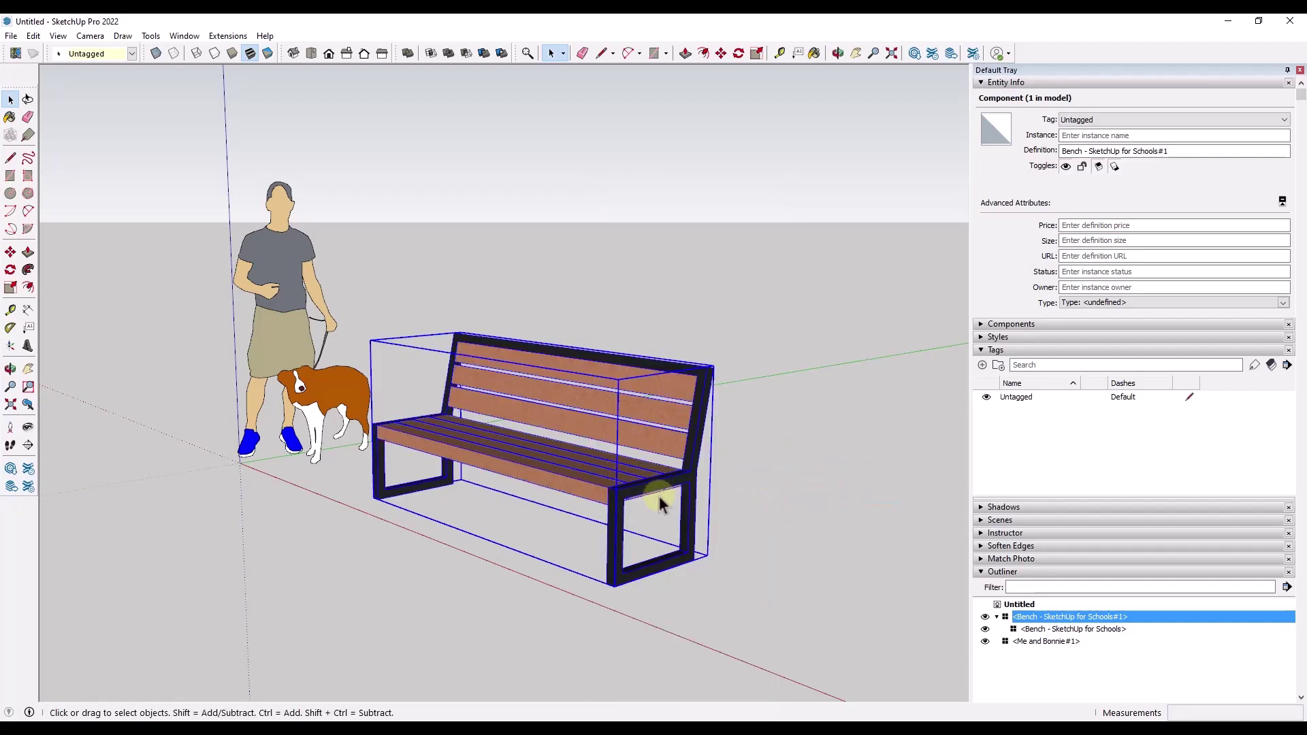
Start stretching the bench with Scale, then cancel so it keeps its size.
{"action": "key", "text": "s"}
{"action": "left_click", "coordinate": [417, 417]}
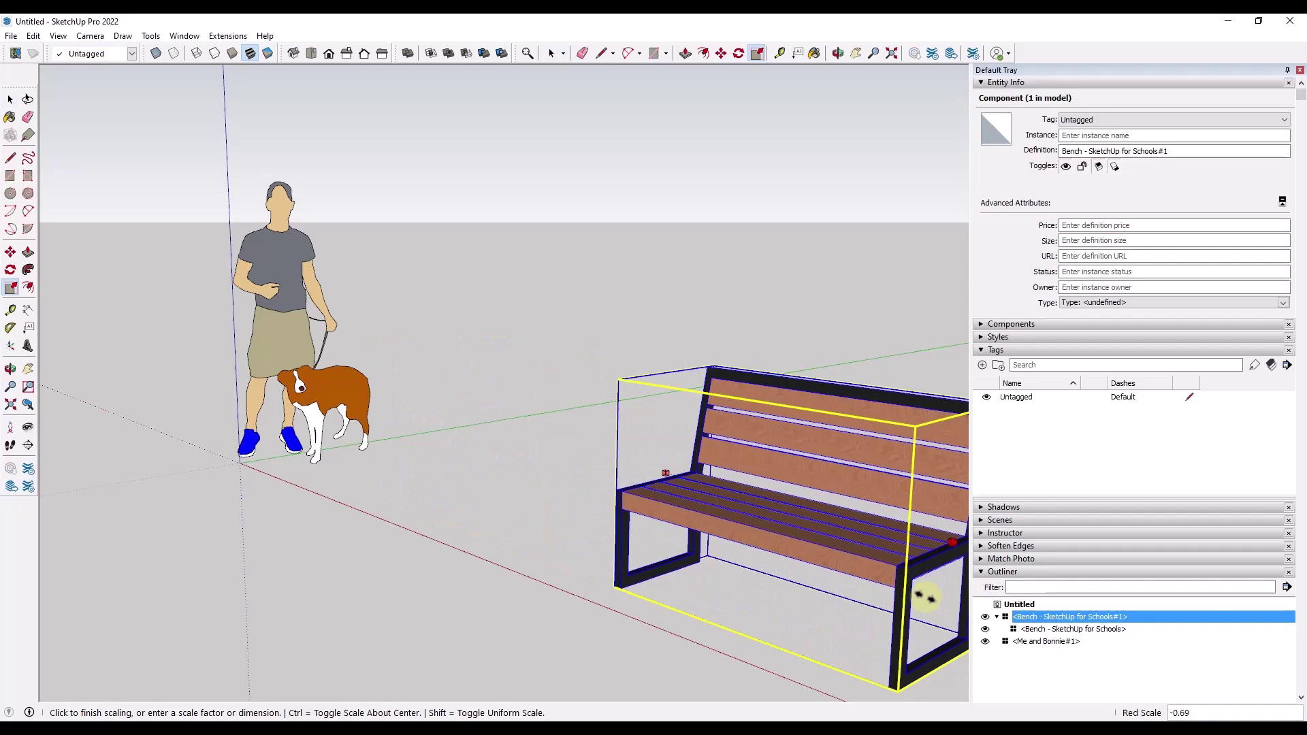
{"action": "key", "text": "Escape"}
{"action": "key", "text": "space"}
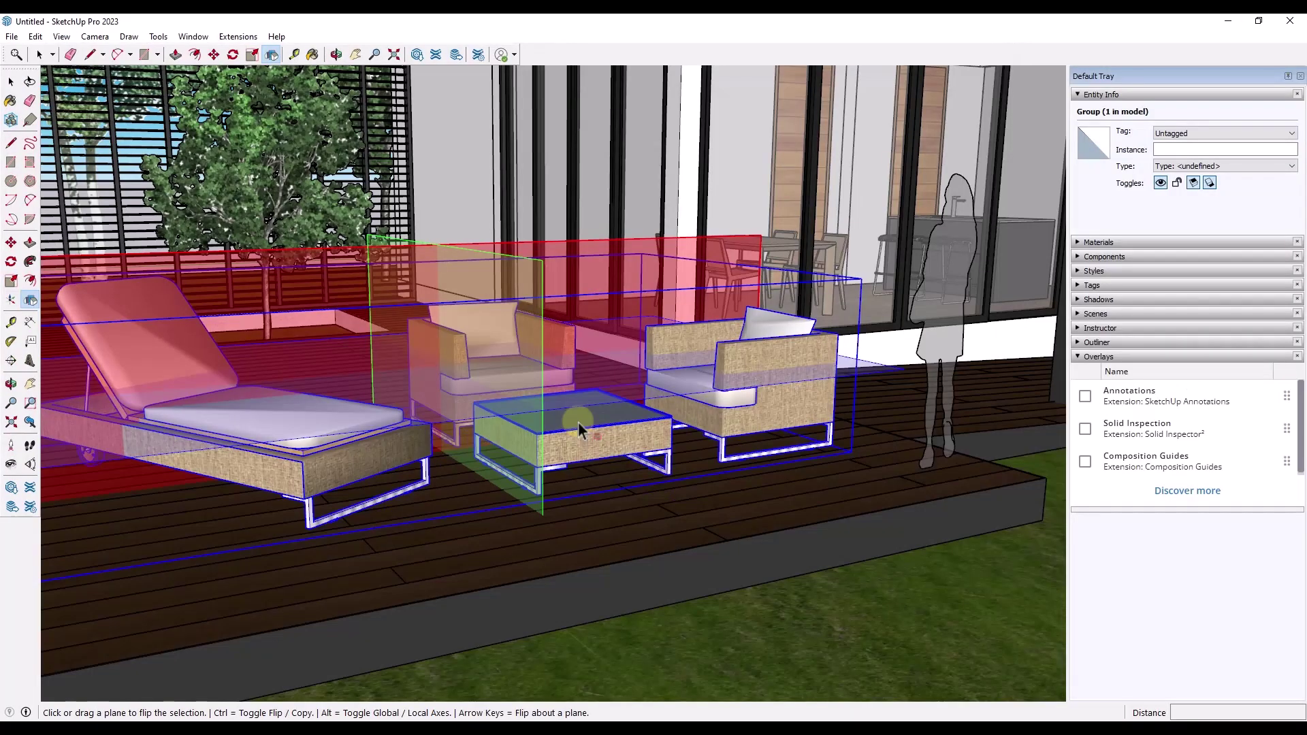
Check context menus for the furniture group, armchair and woman figure, then open the furniture group.
{"action": "right_click", "coordinate": [578, 424]}
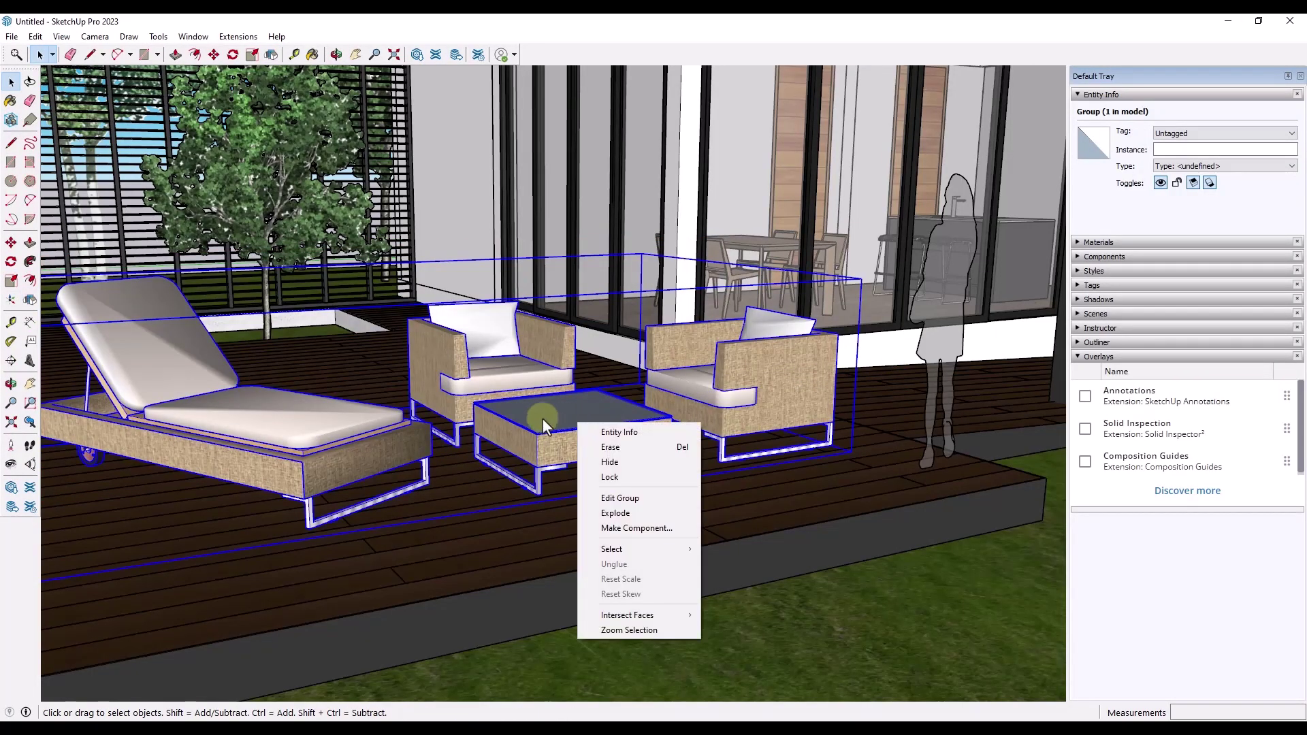
{"action": "left_click", "coordinate": [542, 418]}
{"action": "right_click", "coordinate": [468, 352]}
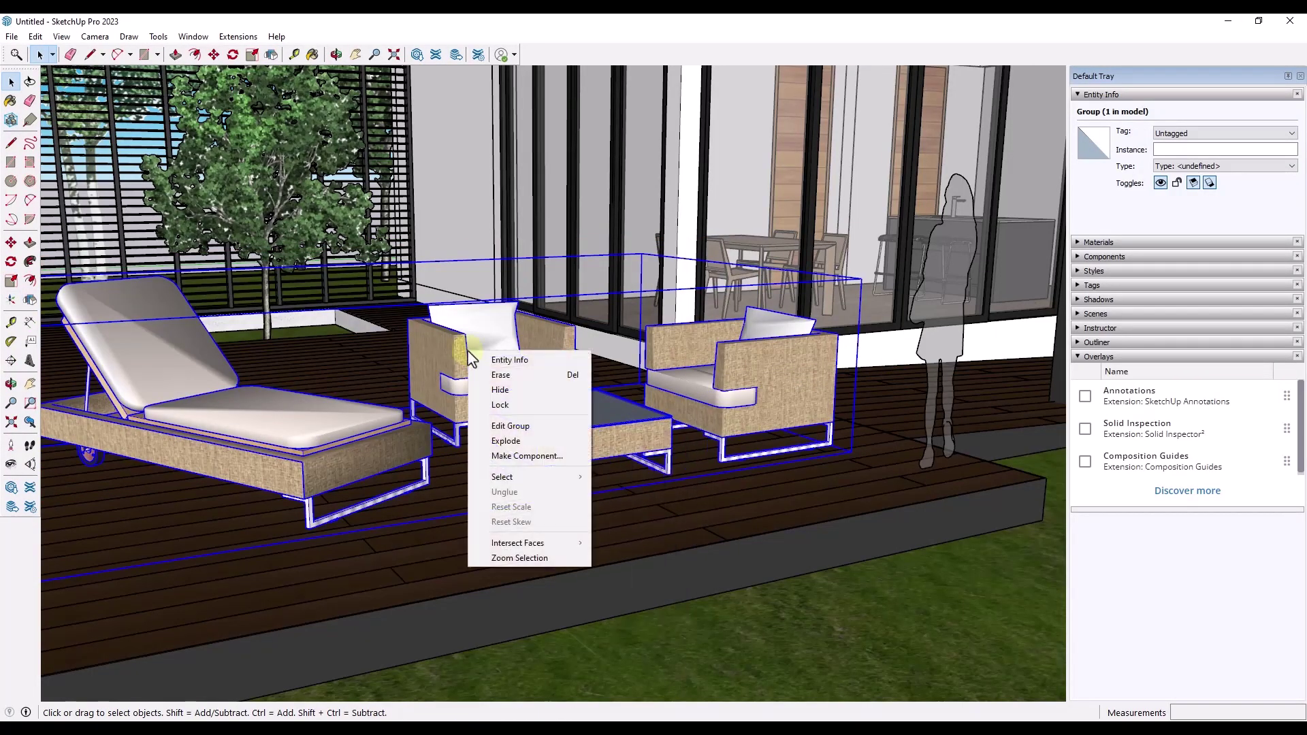
{"action": "right_click", "coordinate": [930, 300]}
{"action": "left_click", "coordinate": [490, 419]}
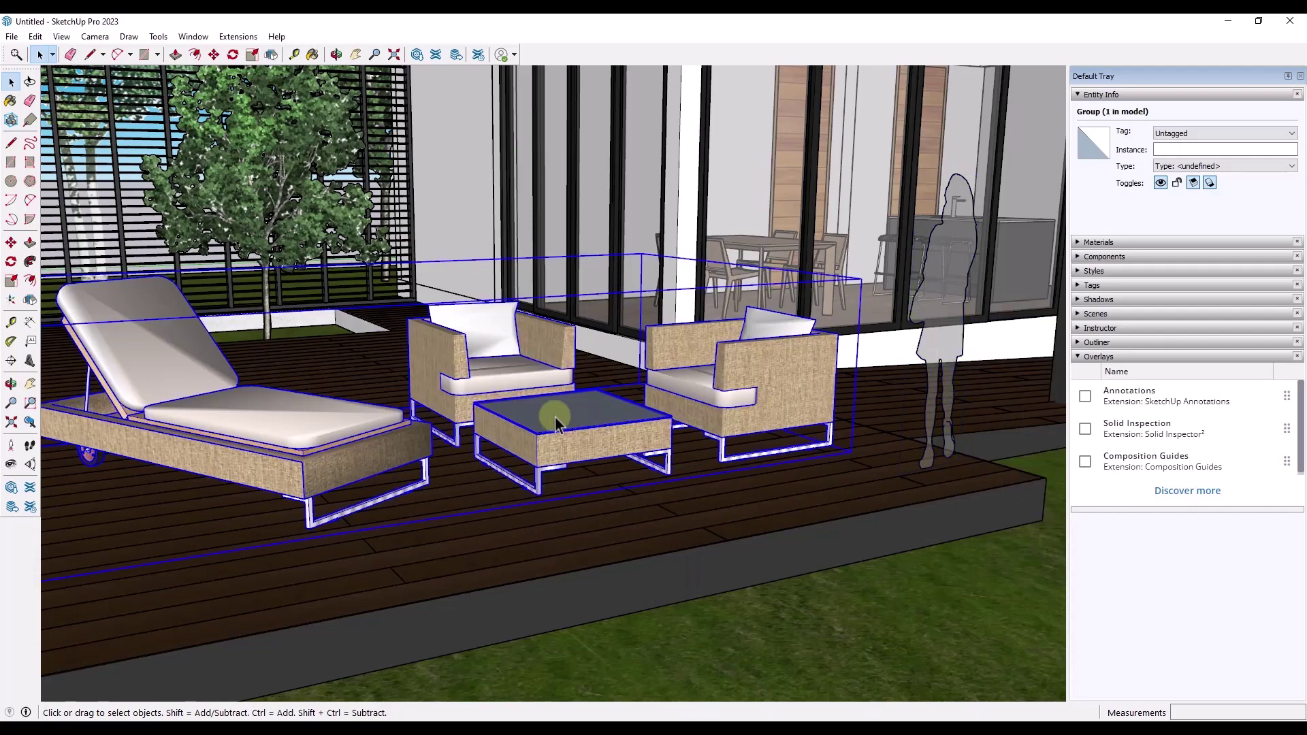
{"action": "scroll", "coordinate": [554, 414], "scroll_direction": "down", "scroll_amount": 4}
{"action": "scroll", "coordinate": [556, 414], "scroll_direction": "up", "scroll_amount": 1}
{"action": "scroll", "coordinate": [557, 415], "scroll_direction": "down", "scroll_amount": 3}
{"action": "double_click", "coordinate": [677, 400]}
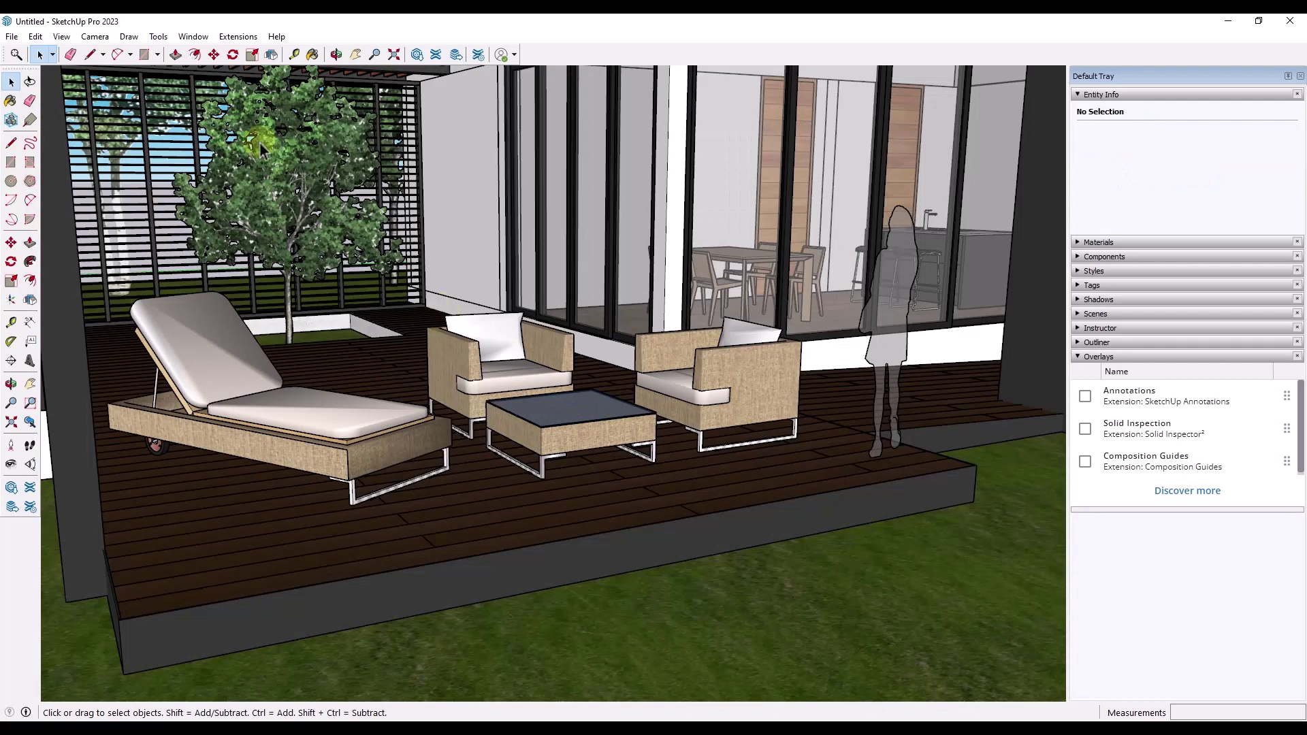
In Preferences > Shortcuts, filter by 'flip', choose Flip Red and begin a Ctrl shortcut.
{"action": "left_click", "coordinate": [185, 37]}
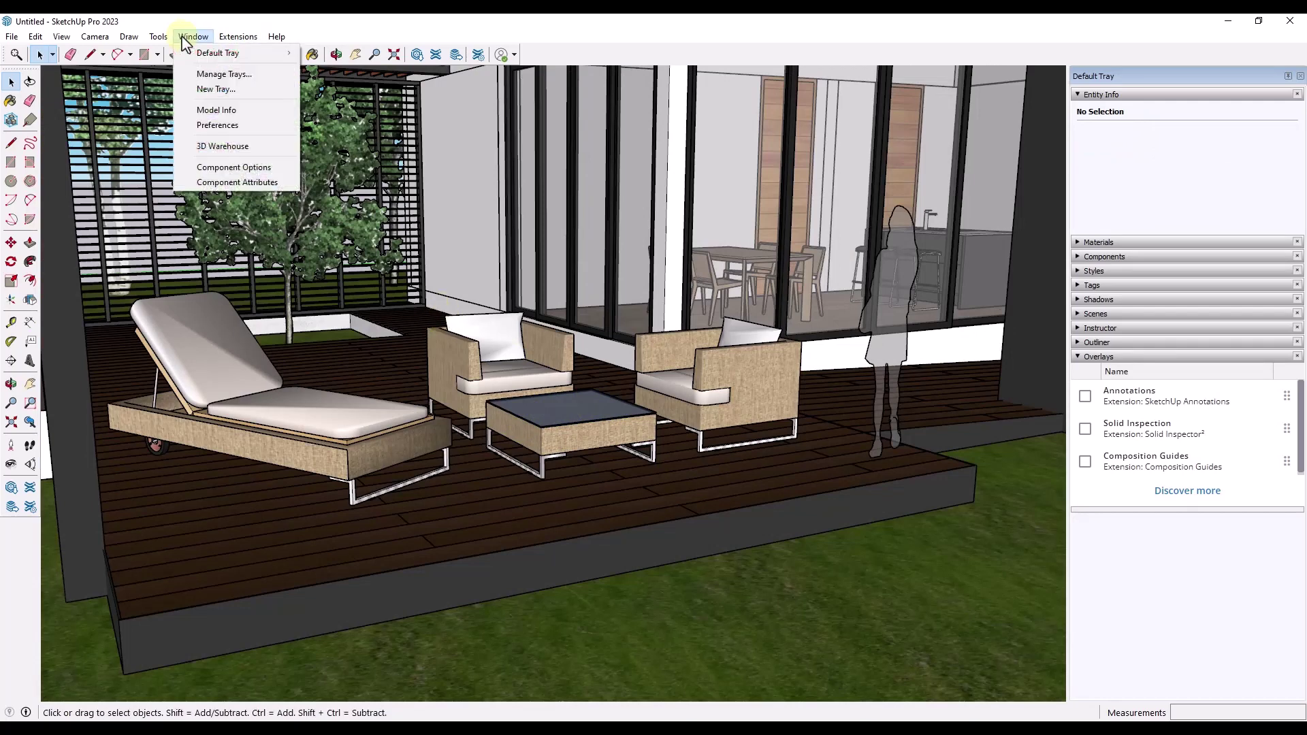
{"action": "left_click", "coordinate": [217, 125]}
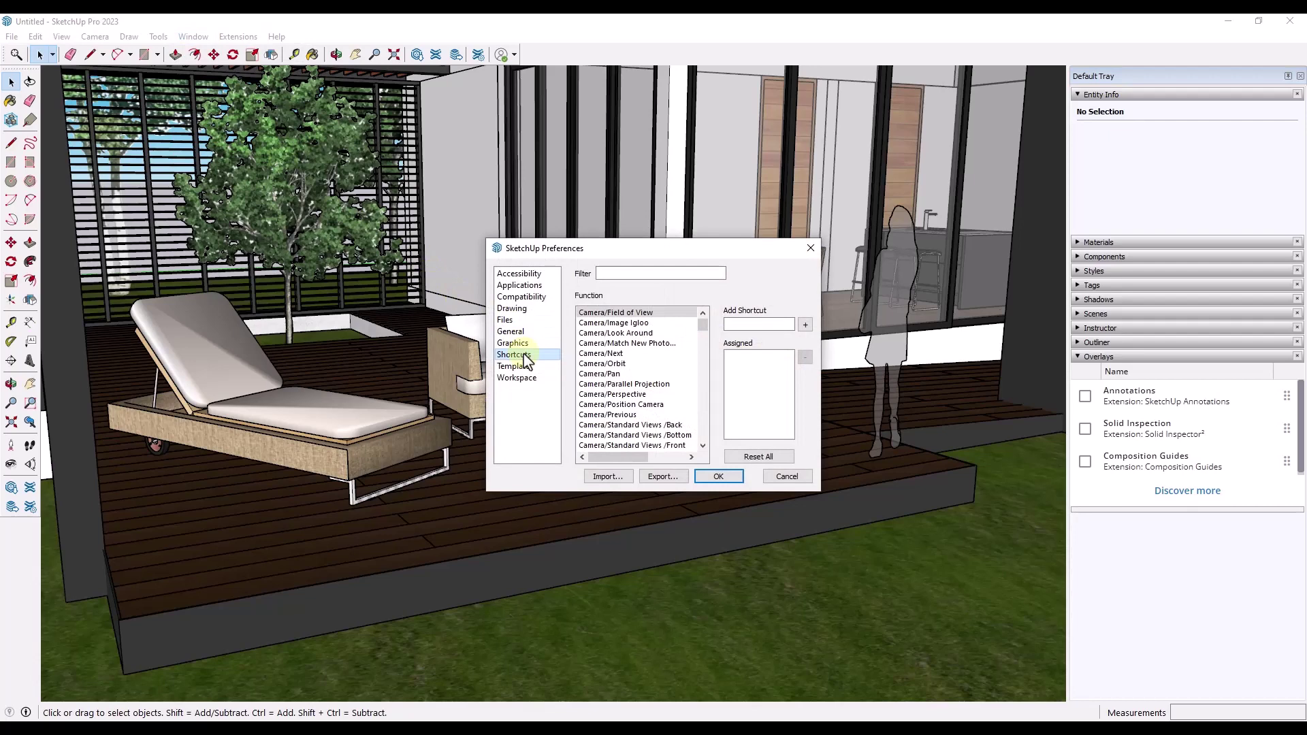
{"action": "left_click", "coordinate": [630, 273]}
{"action": "type", "text": "f"}
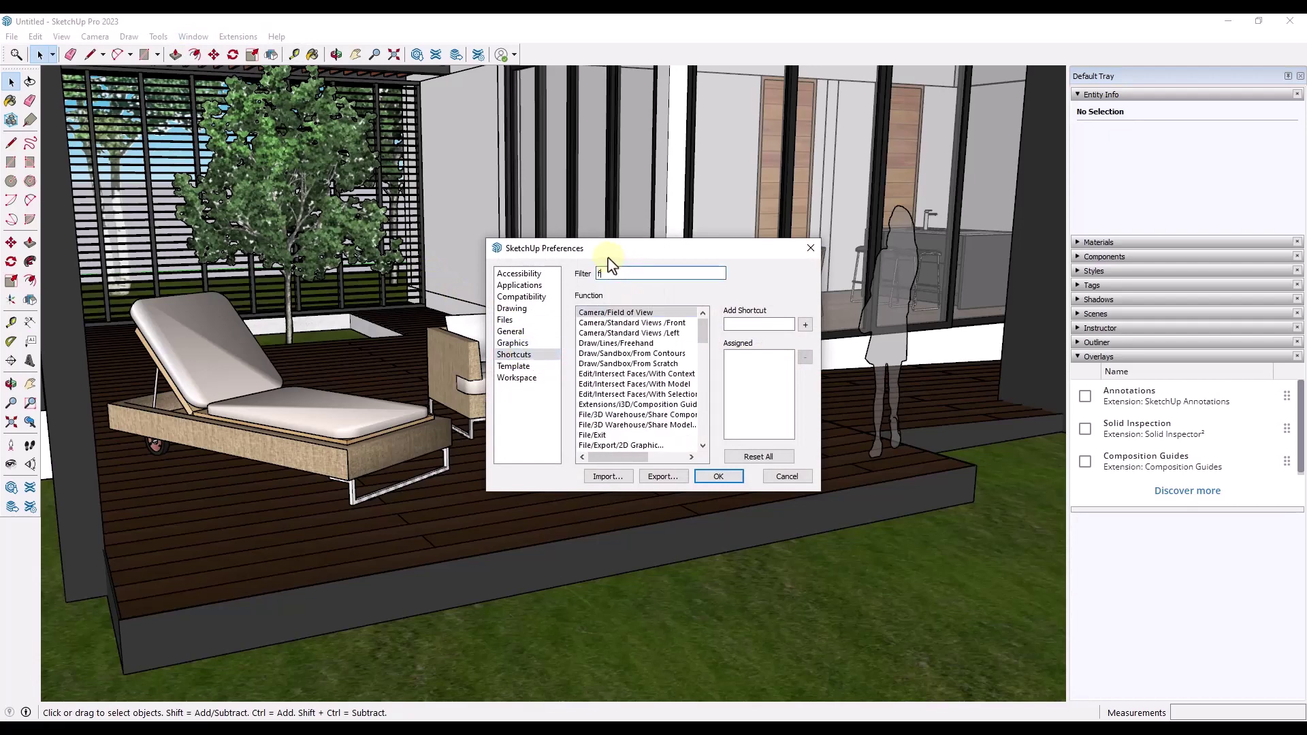
{"action": "type", "text": "lip"}
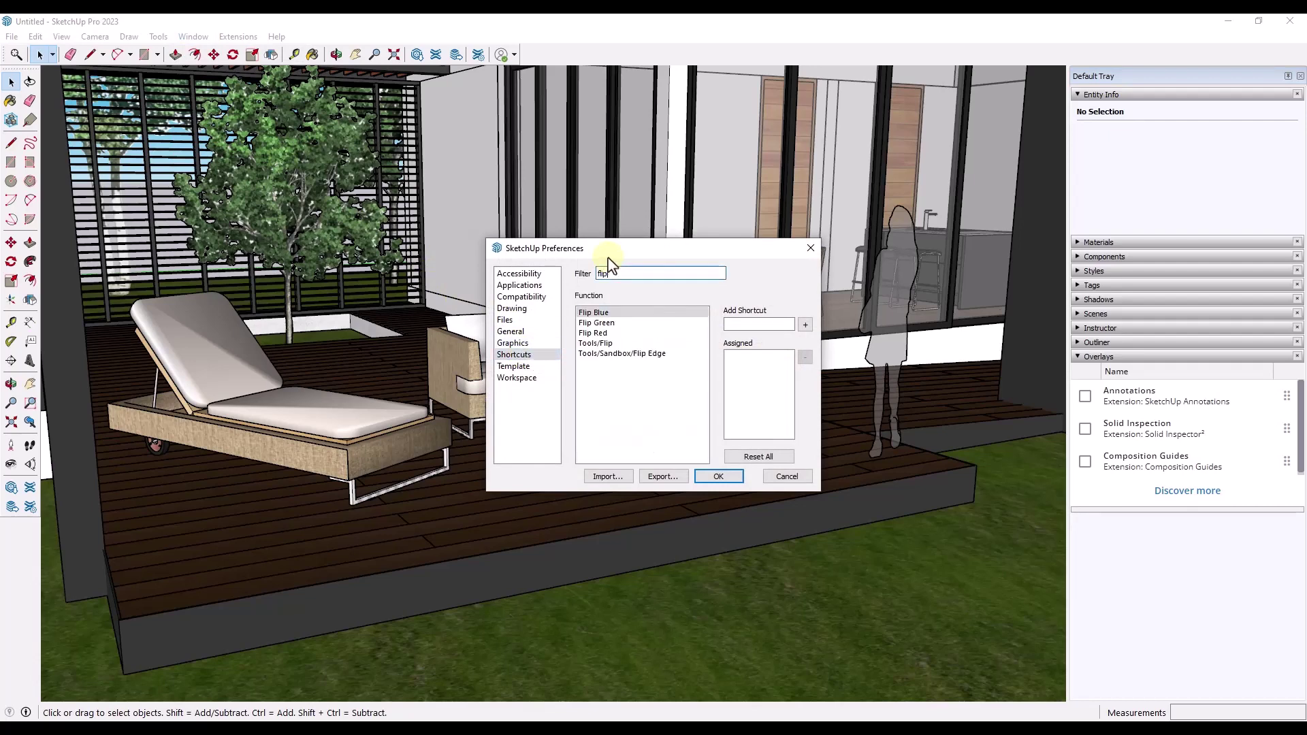
{"action": "left_click", "coordinate": [606, 314]}
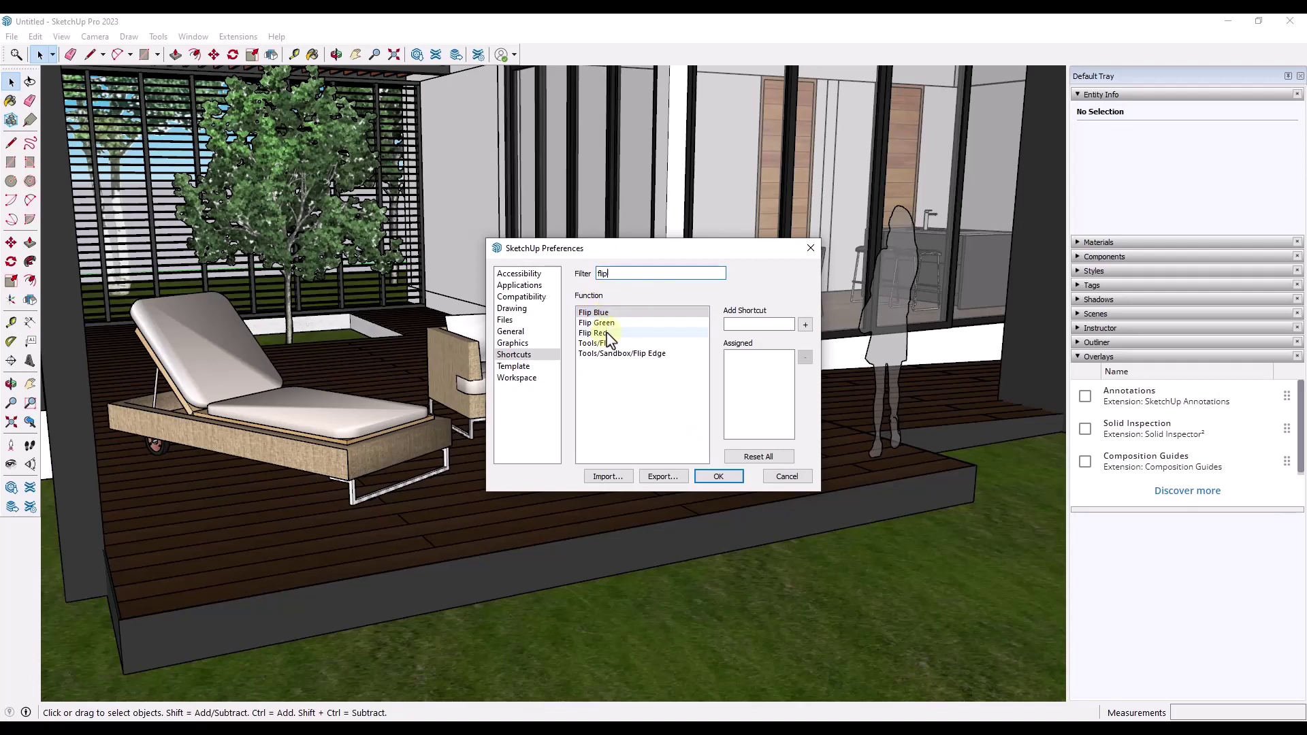
{"action": "left_click", "coordinate": [608, 334]}
{"action": "left_click", "coordinate": [742, 324]}
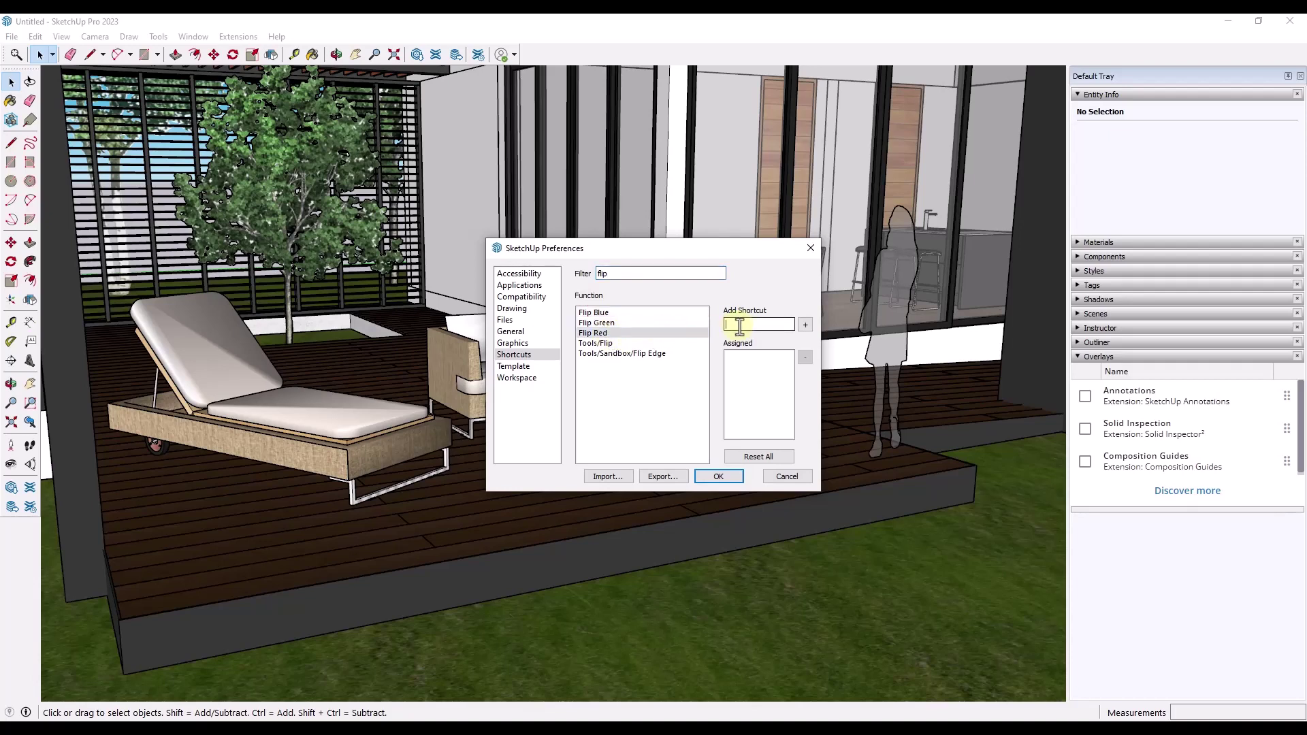
{"action": "key", "text": "ctrl"}
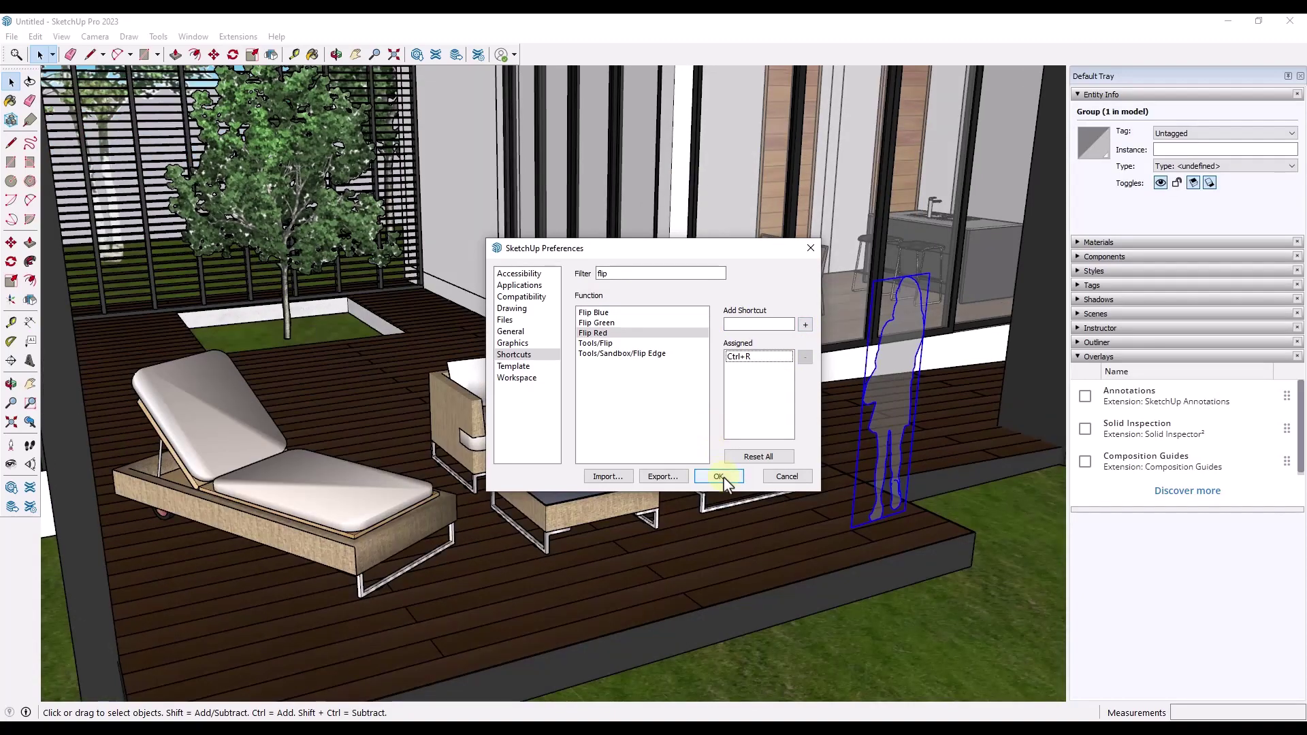
Close Preferences and flip the furniture group twice with Ctrl+R, restoring its original orientation.
{"action": "left_click", "coordinate": [719, 476]}
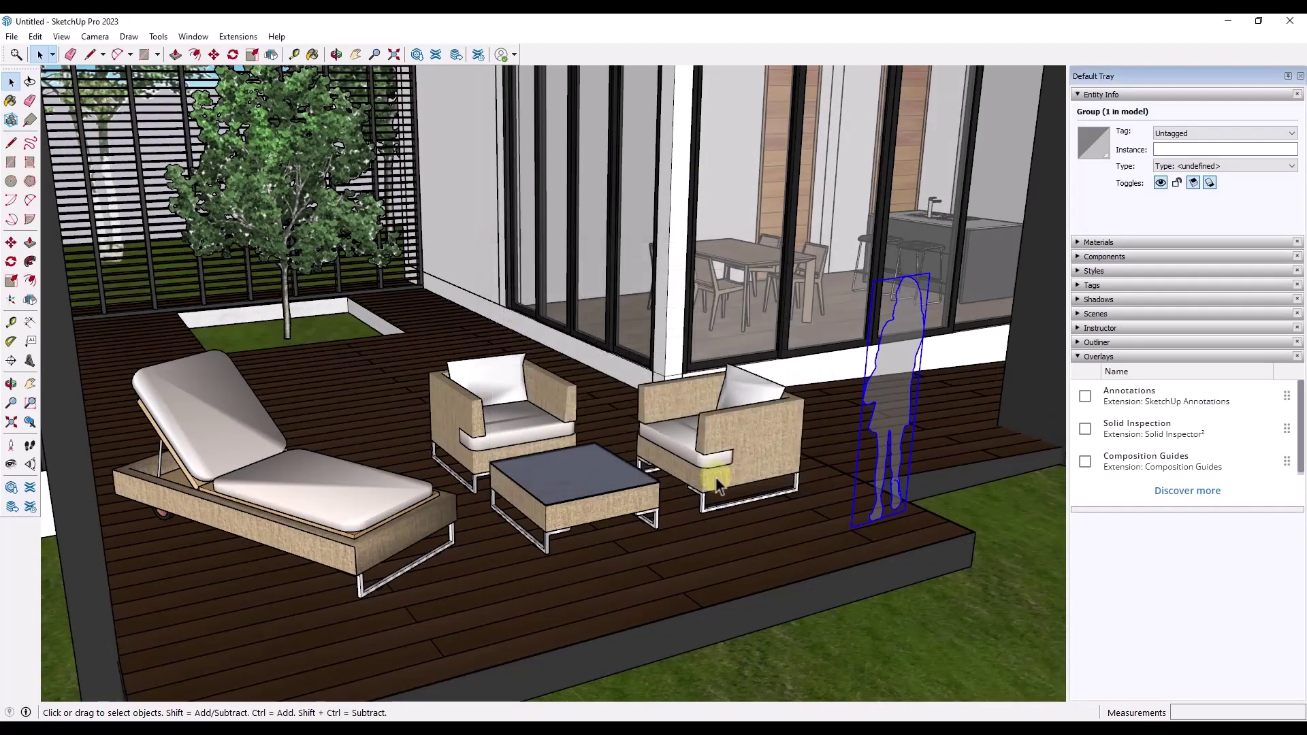
{"action": "left_click", "coordinate": [585, 456]}
{"action": "key", "text": "ctrl+r"}
{"action": "key", "text": "ctrl+r"}
{"action": "key", "text": "ctrl+r"}
{"action": "key", "text": "ctrl+r"}
{"action": "key", "text": "ctrl+r"}
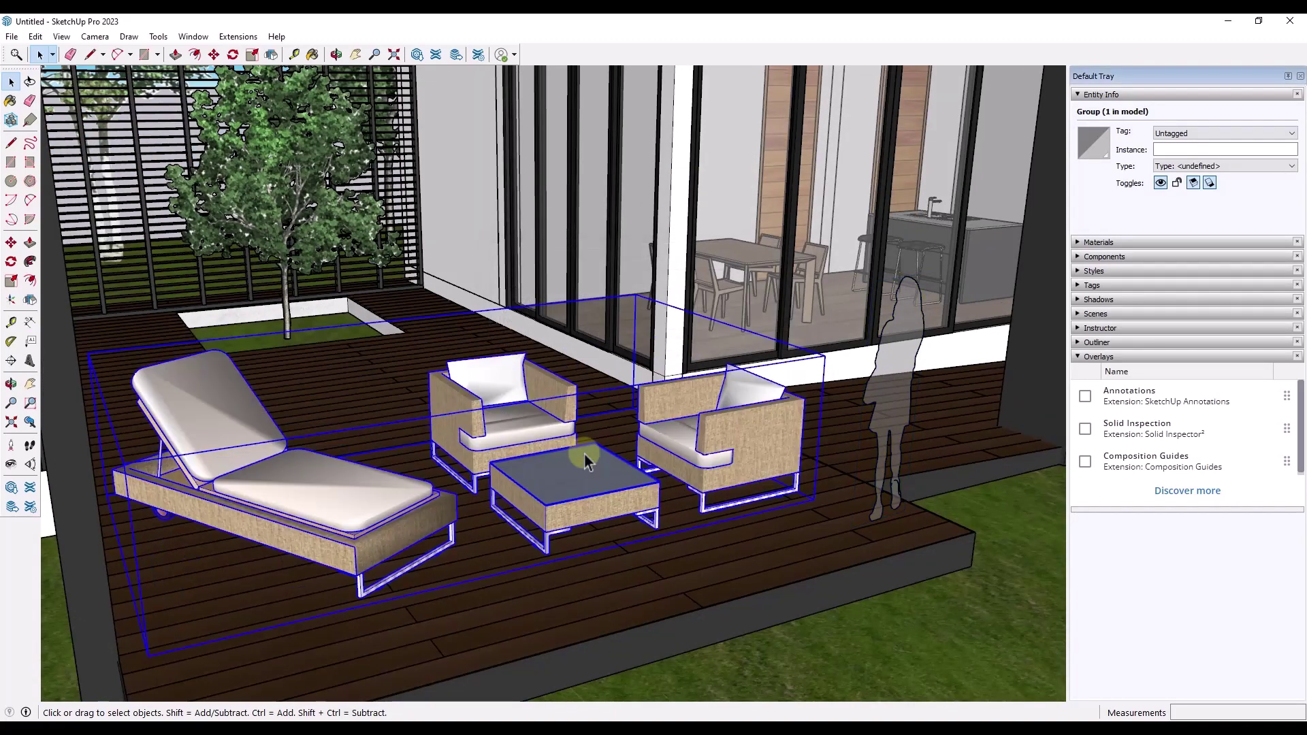
{"action": "key", "text": "ctrl+r"}
{"action": "key", "text": "ctrl+r"}
{"action": "key", "text": "ctrl+r"}
{"action": "middle_click_drag", "start_coordinate": [590, 459], "coordinate": [562, 441]}
{"action": "scroll", "coordinate": [543, 452], "scroll_direction": "down", "scroll_amount": 3}
{"action": "scroll", "coordinate": [565, 454], "scroll_direction": "up", "scroll_amount": 2}
{"action": "key", "text": "space"}
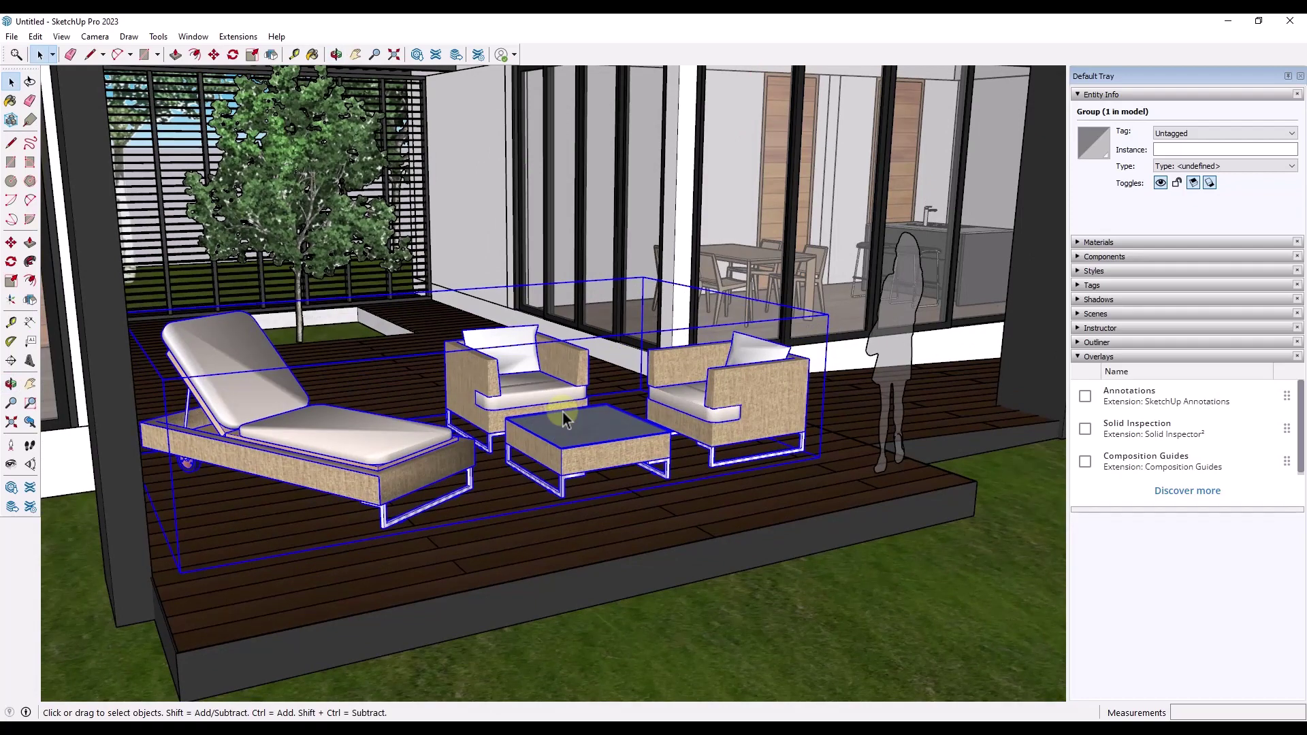
Inside the furniture group, delete the lounger and select the right armchair.
{"action": "key", "text": "o"}
{"action": "left_click_drag", "start_coordinate": [617, 409], "coordinate": [616, 402]}
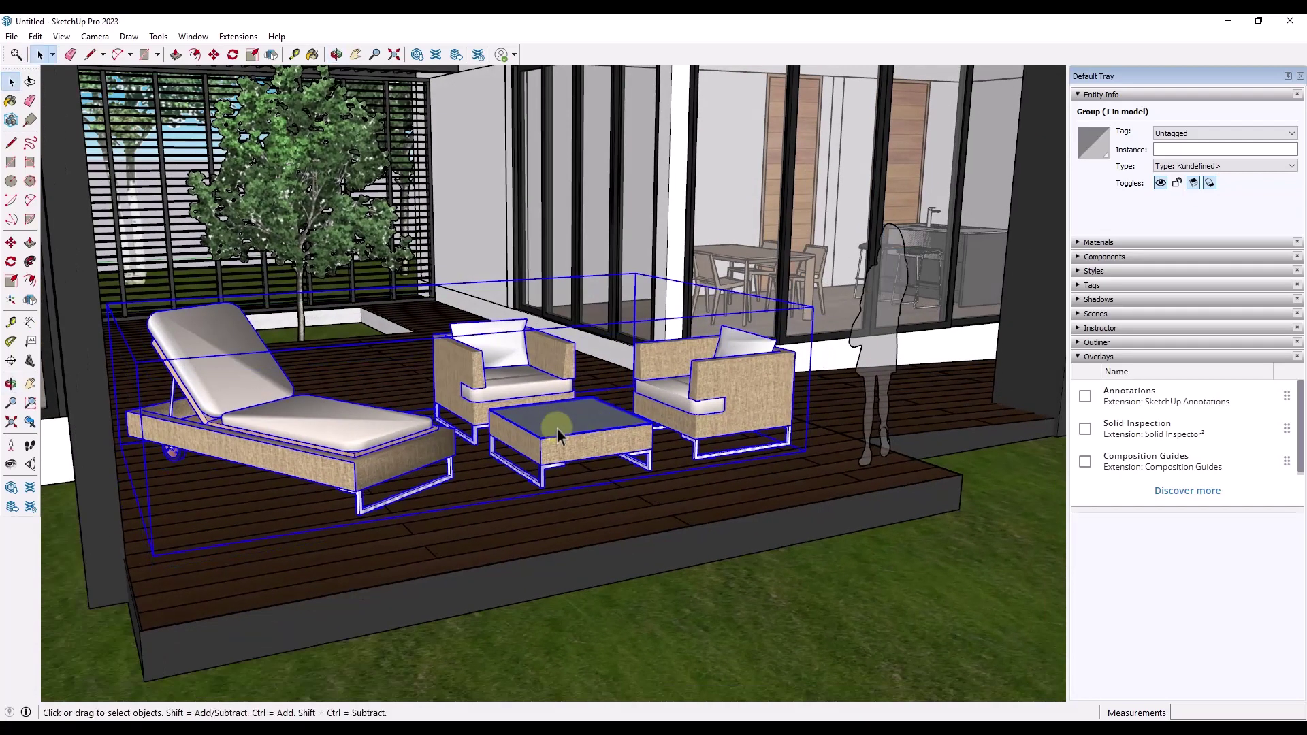
{"action": "scroll", "coordinate": [551, 428], "scroll_direction": "down", "scroll_amount": 4}
{"action": "scroll", "coordinate": [681, 417], "scroll_direction": "up", "scroll_amount": 1}
{"action": "scroll", "coordinate": [674, 421], "scroll_direction": "up", "scroll_amount": 3}
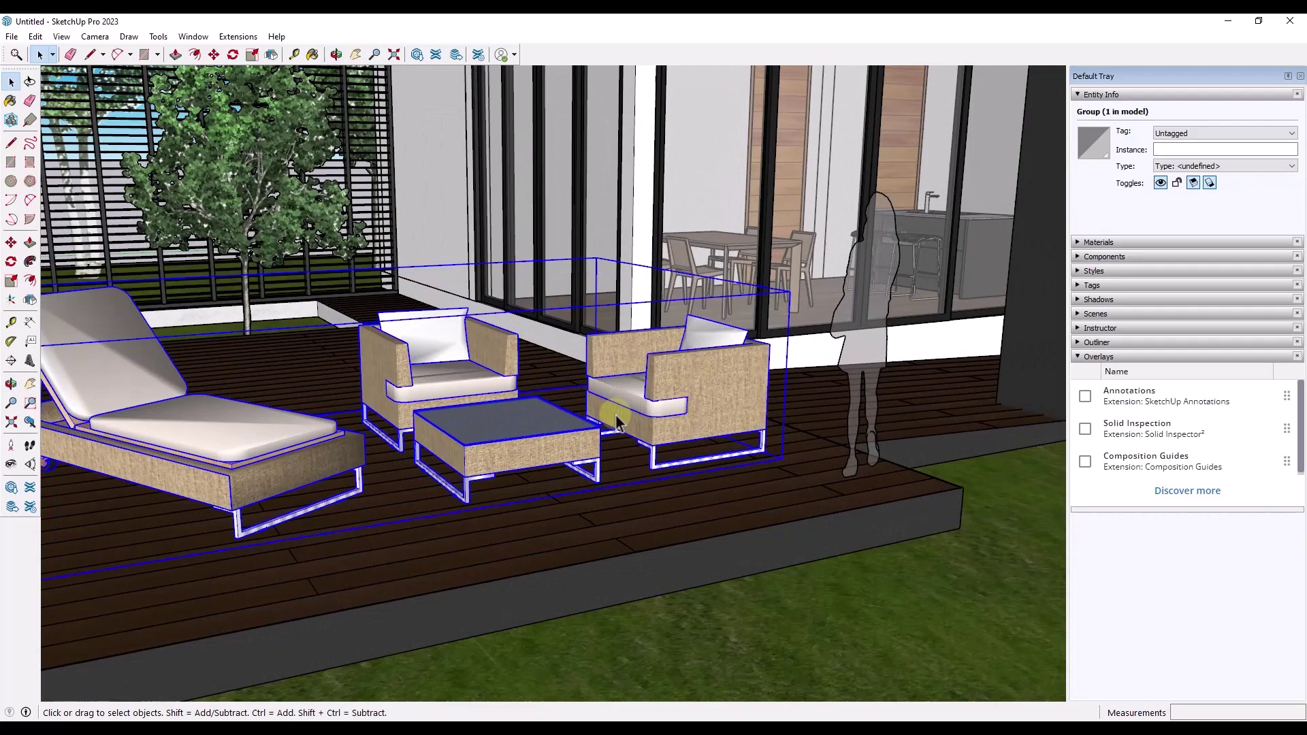
{"action": "scroll", "coordinate": [579, 418], "scroll_direction": "down", "scroll_amount": 2}
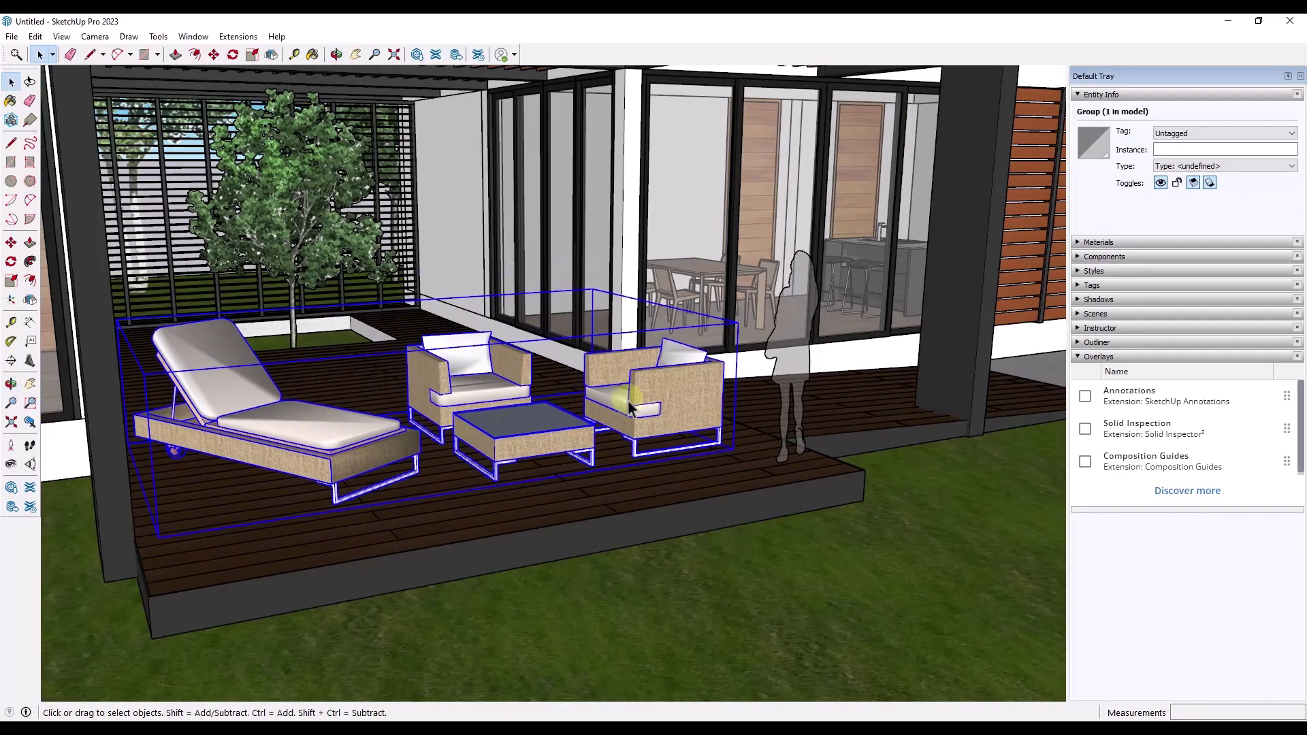
{"action": "double_click", "coordinate": [357, 440]}
{"action": "left_click", "coordinate": [340, 439]}
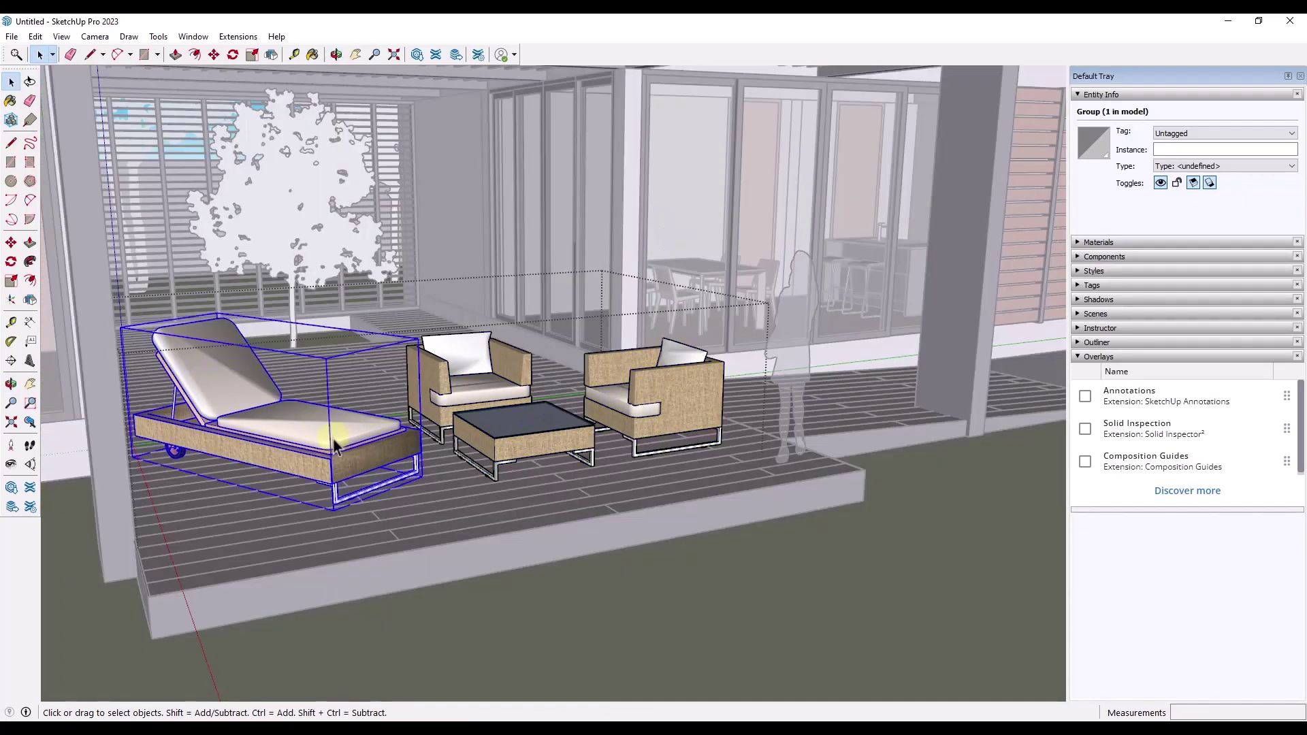
{"action": "key", "text": "Delete"}
{"action": "left_click", "coordinate": [638, 431]}
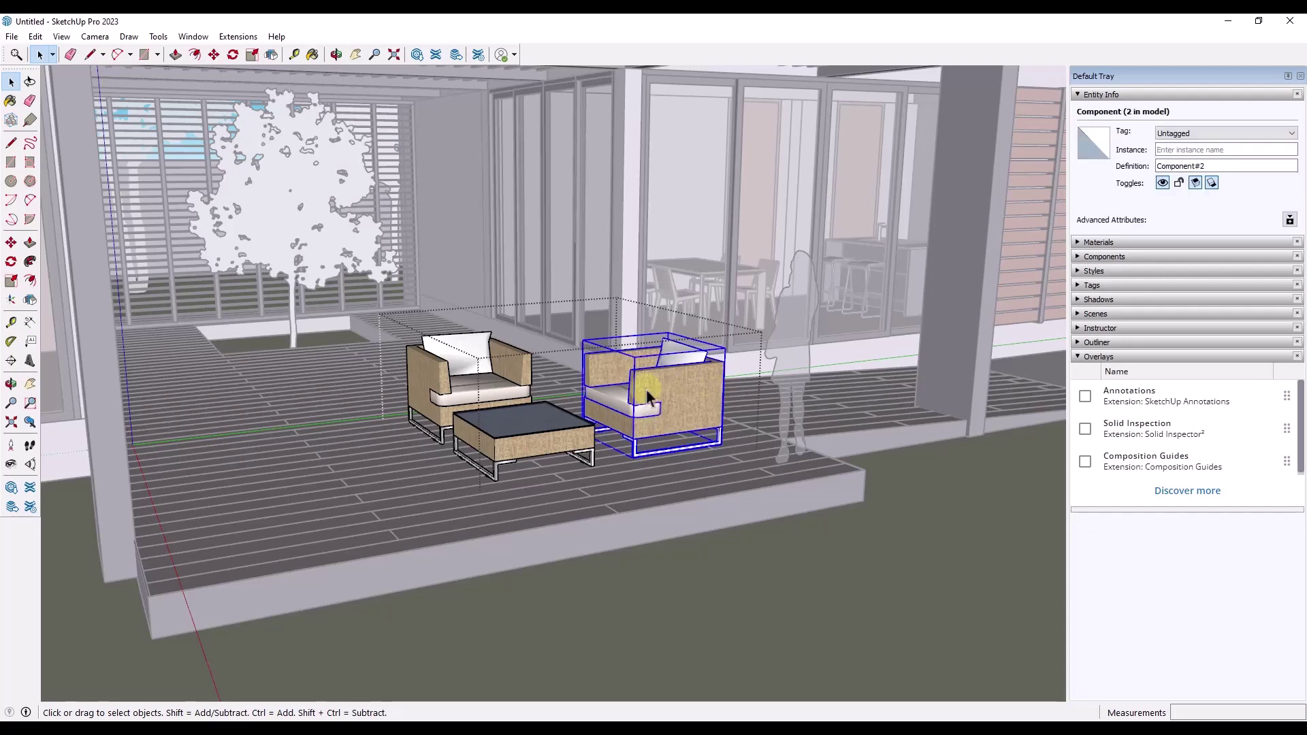
{"action": "scroll", "coordinate": [651, 391], "scroll_direction": "up", "scroll_amount": 2}
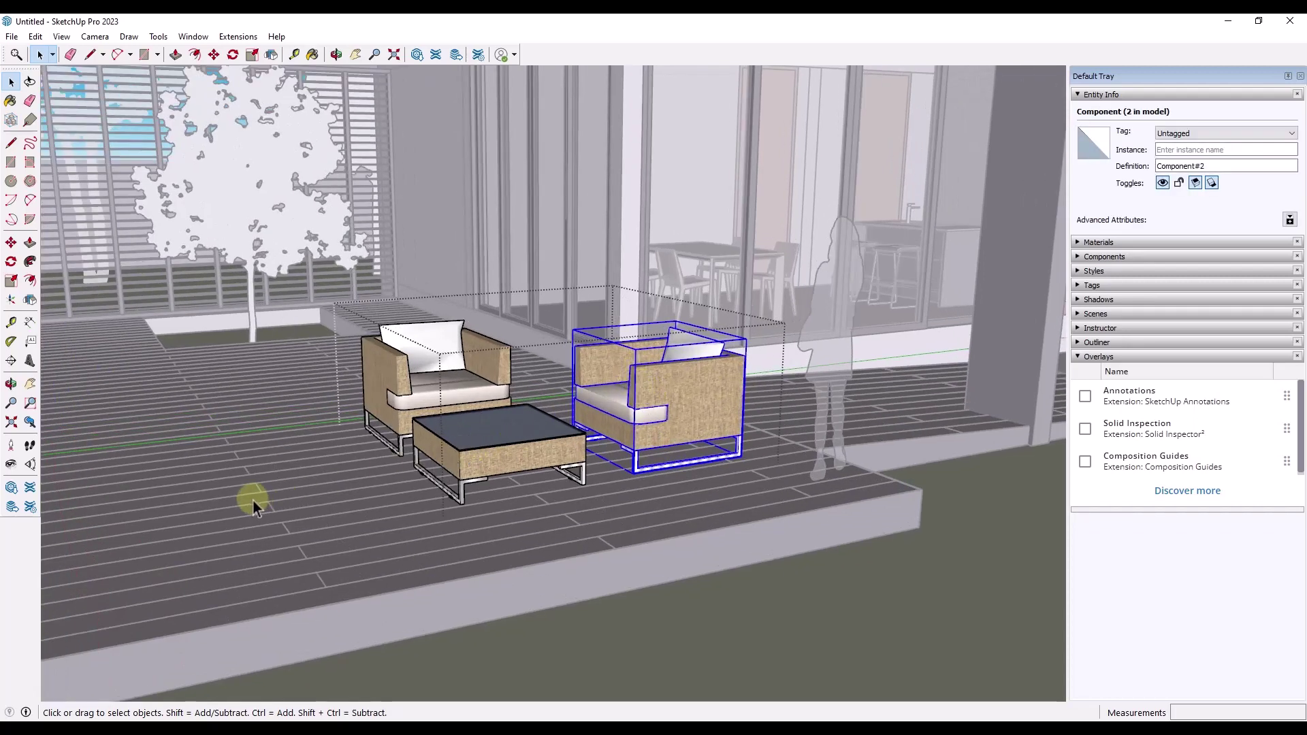
{"action": "key", "text": "m"}
{"action": "key", "text": "ctrl"}
{"action": "left_click", "coordinate": [747, 458]}
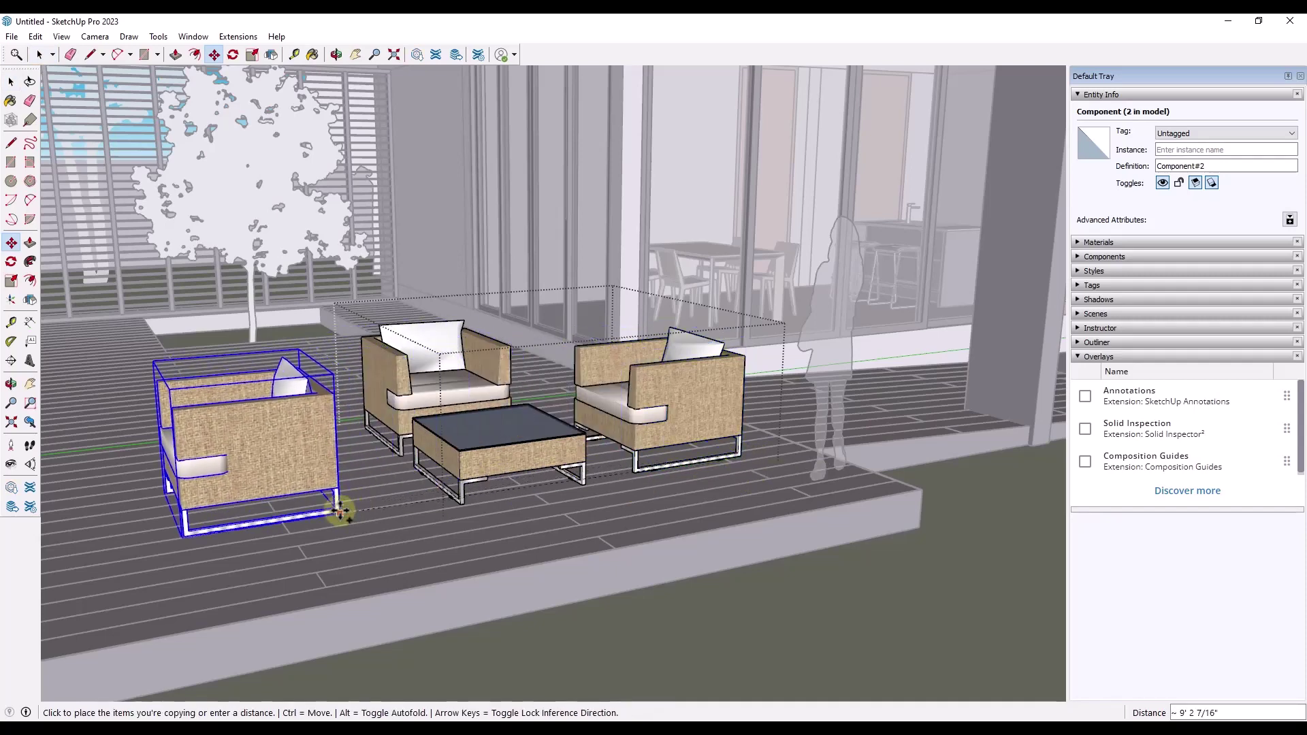
{"action": "left_click", "coordinate": [341, 511]}
{"action": "key", "text": "s"}
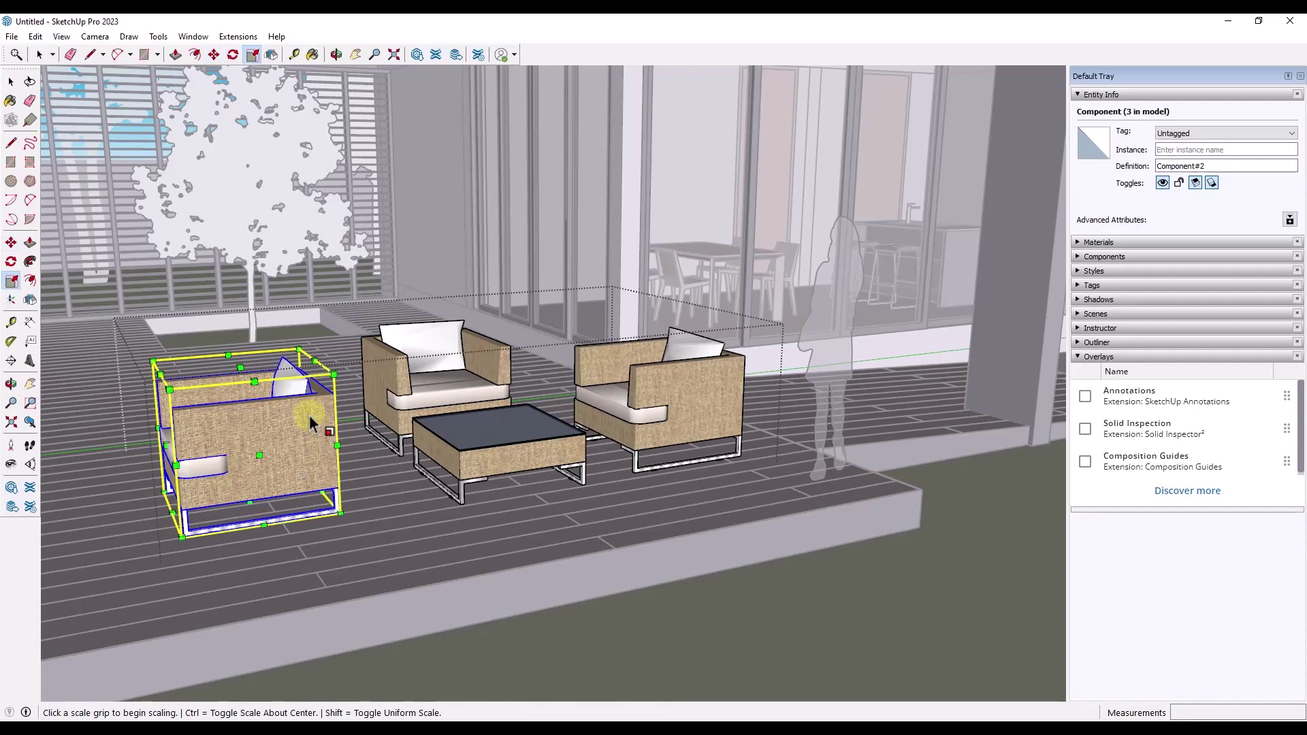
{"action": "left_click", "coordinate": [311, 426]}
{"action": "type", "text": "-1"}
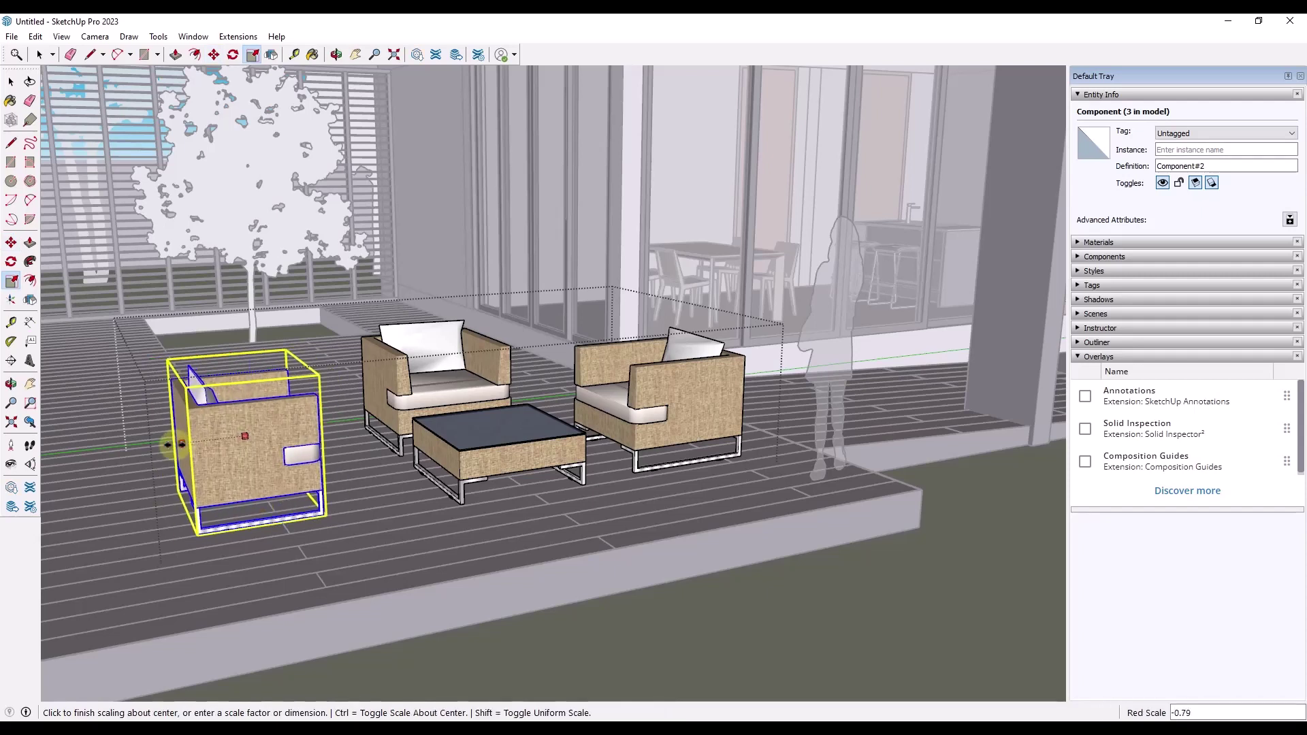
{"action": "key", "text": "Return"}
{"action": "key", "text": "ctrl+z"}
{"action": "key", "text": "ctrl+z"}
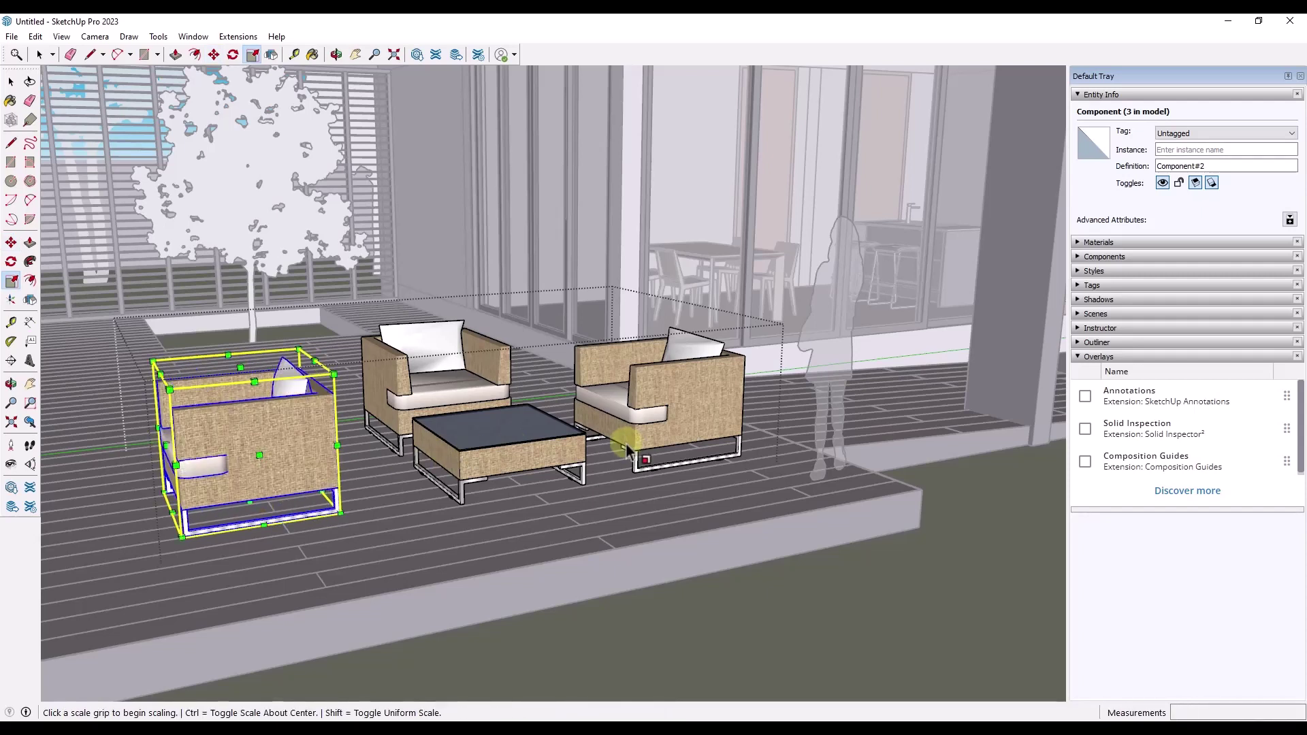
{"action": "key", "text": "space"}
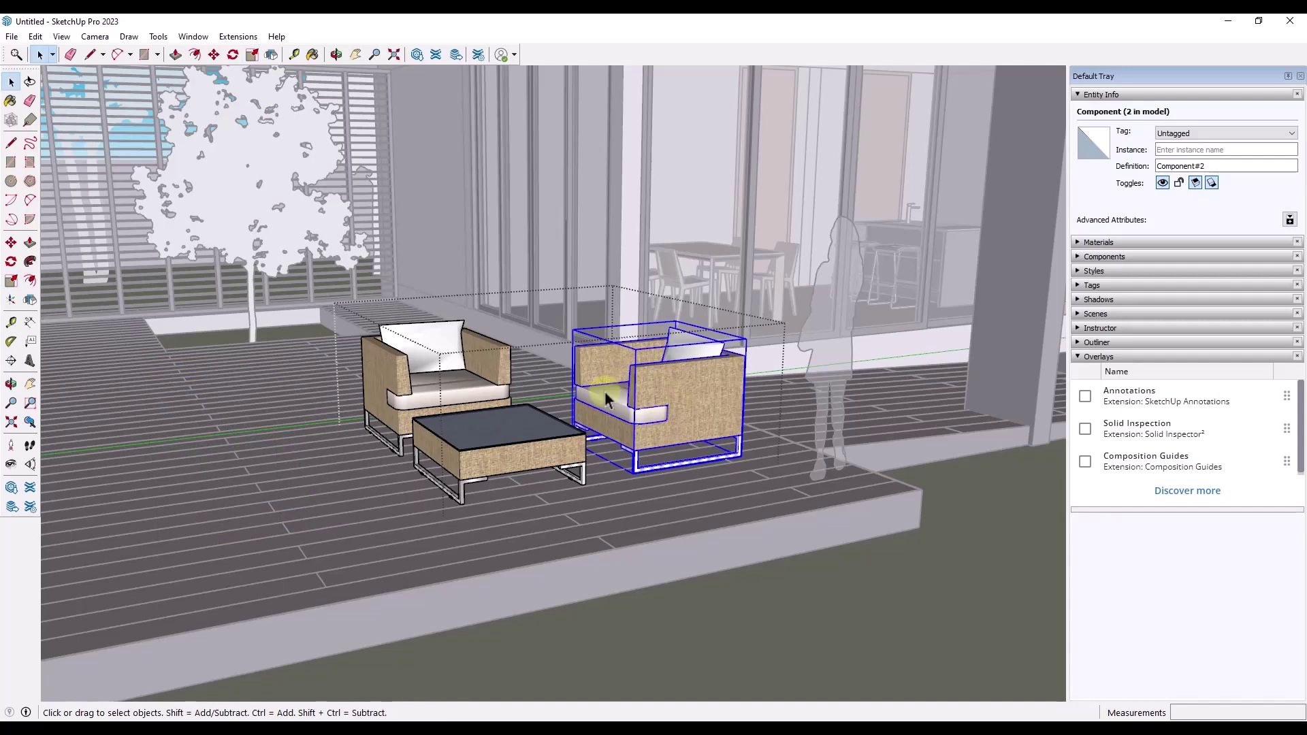
{"action": "scroll", "coordinate": [696, 415], "scroll_direction": "up", "scroll_amount": 3}
{"action": "scroll", "coordinate": [708, 282], "scroll_direction": "down", "scroll_amount": 2}
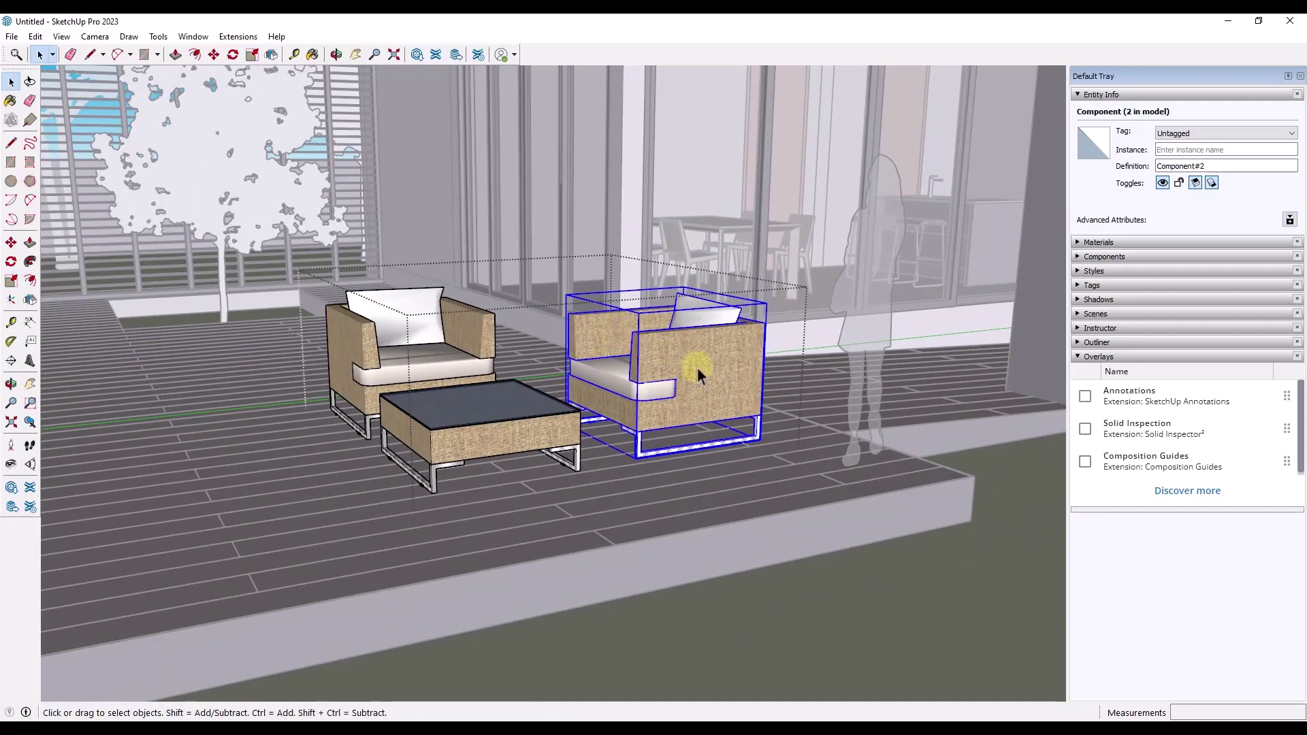
Try flipping the armchair about the coffee table's centre, then undo it.
{"action": "left_click", "coordinate": [271, 54]}
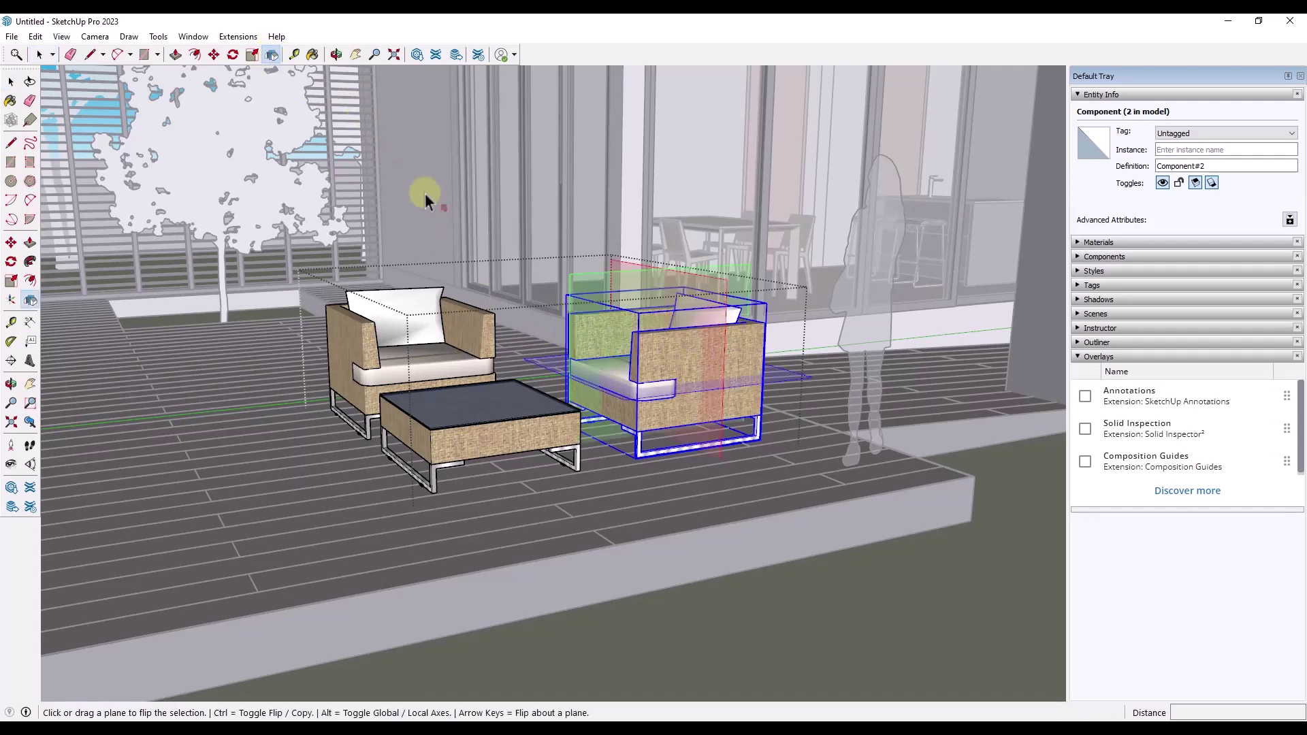
{"action": "left_click_drag", "start_coordinate": [729, 294], "coordinate": [505, 418]}
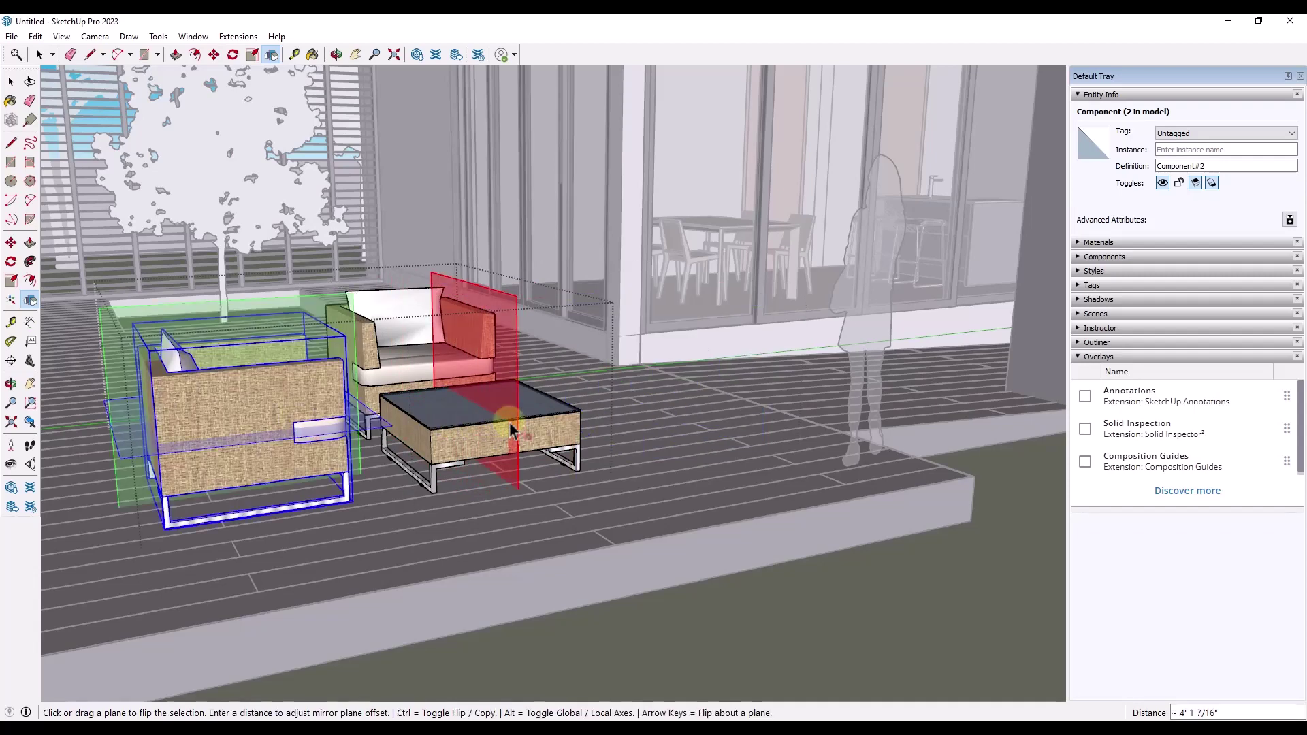
{"action": "key", "text": "ctrl+z"}
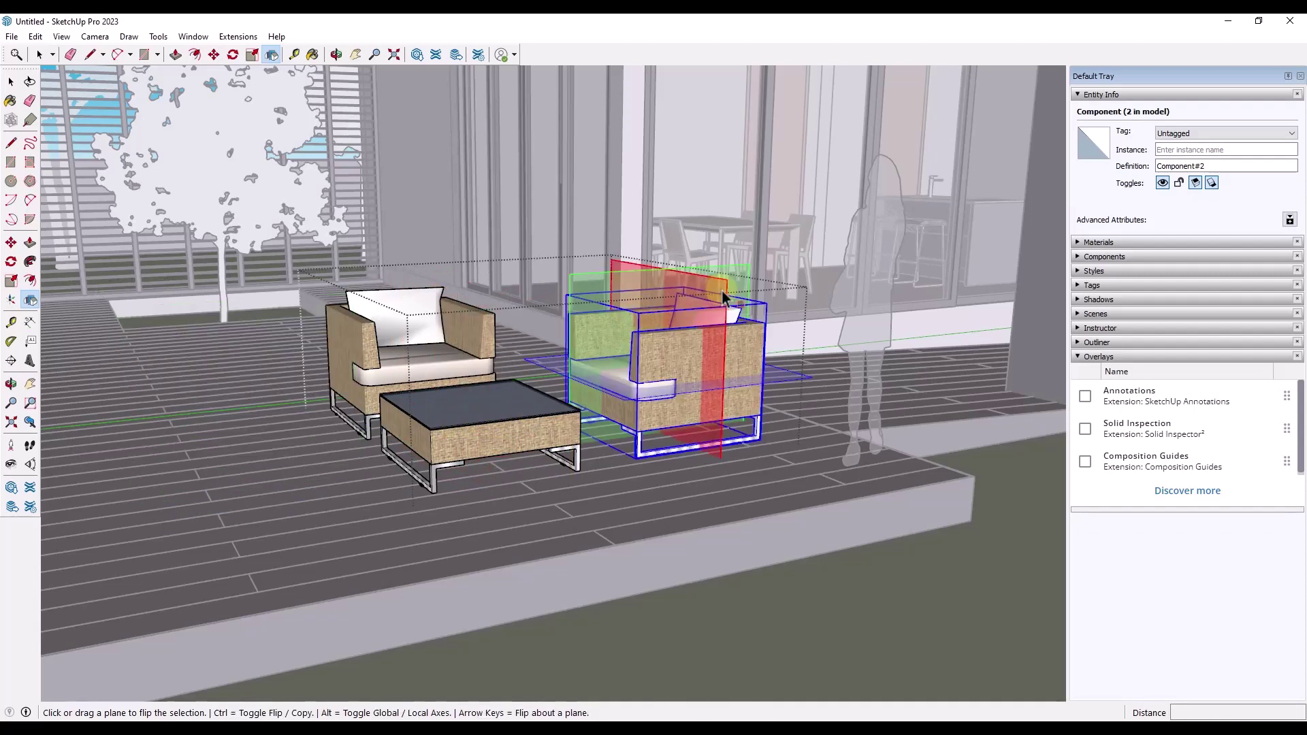
Make a flipped copy of the armchair with the red plane at the table centre, placing it left.
{"action": "left_click_drag", "start_coordinate": [724, 298], "coordinate": [513, 341]}
{"action": "key", "text": "ctrl"}
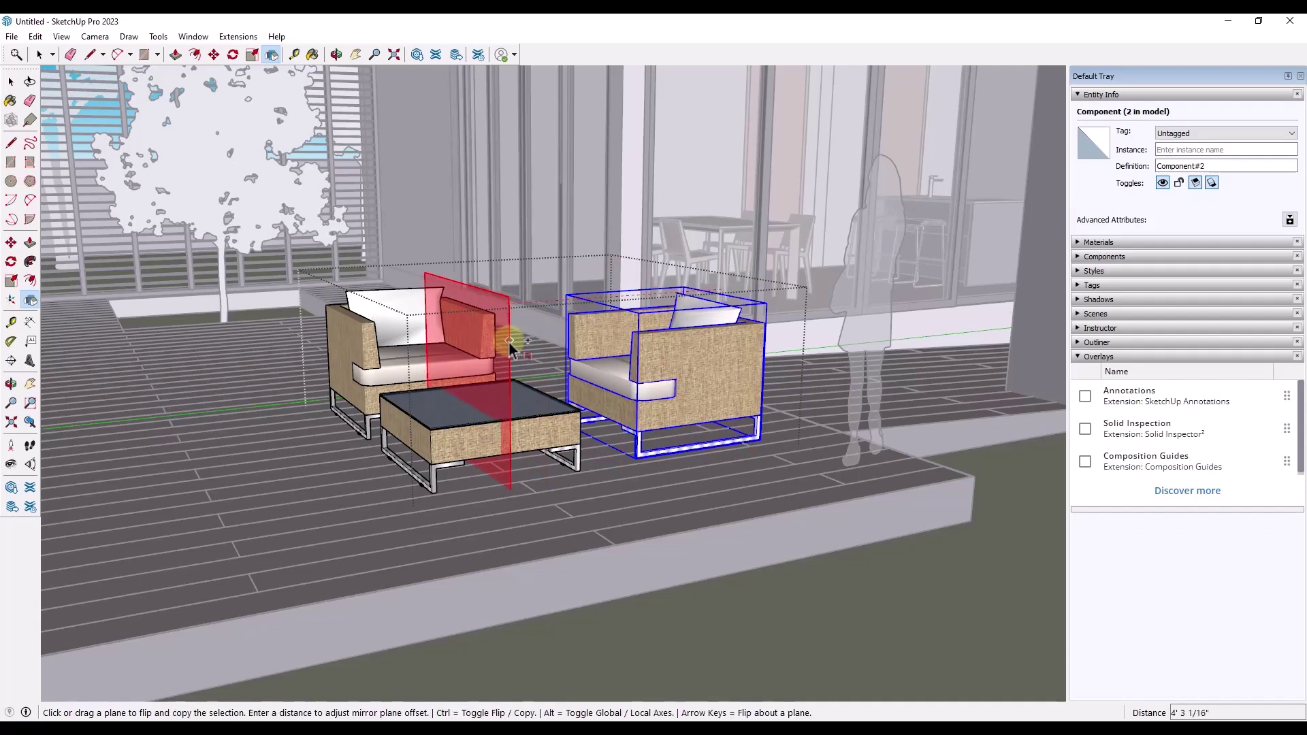
{"action": "left_click_drag", "start_coordinate": [509, 341], "coordinate": [512, 341]}
{"action": "middle_click_drag", "start_coordinate": [508, 341], "coordinate": [356, 382]}
{"action": "middle_click_drag", "start_coordinate": [311, 345], "coordinate": [349, 361]}
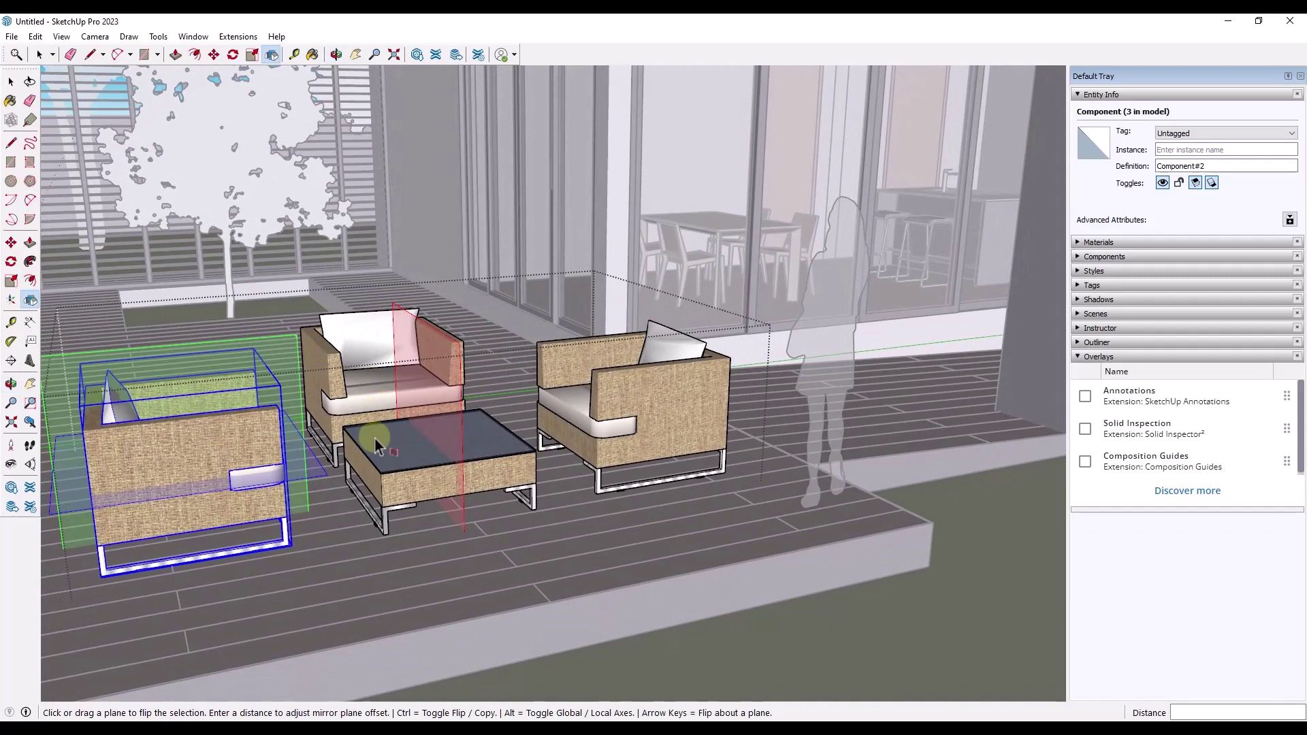
{"action": "key", "text": "space"}
Exit the group and move the whole furniture group to a slightly different spot.
{"action": "key", "text": "Escape"}
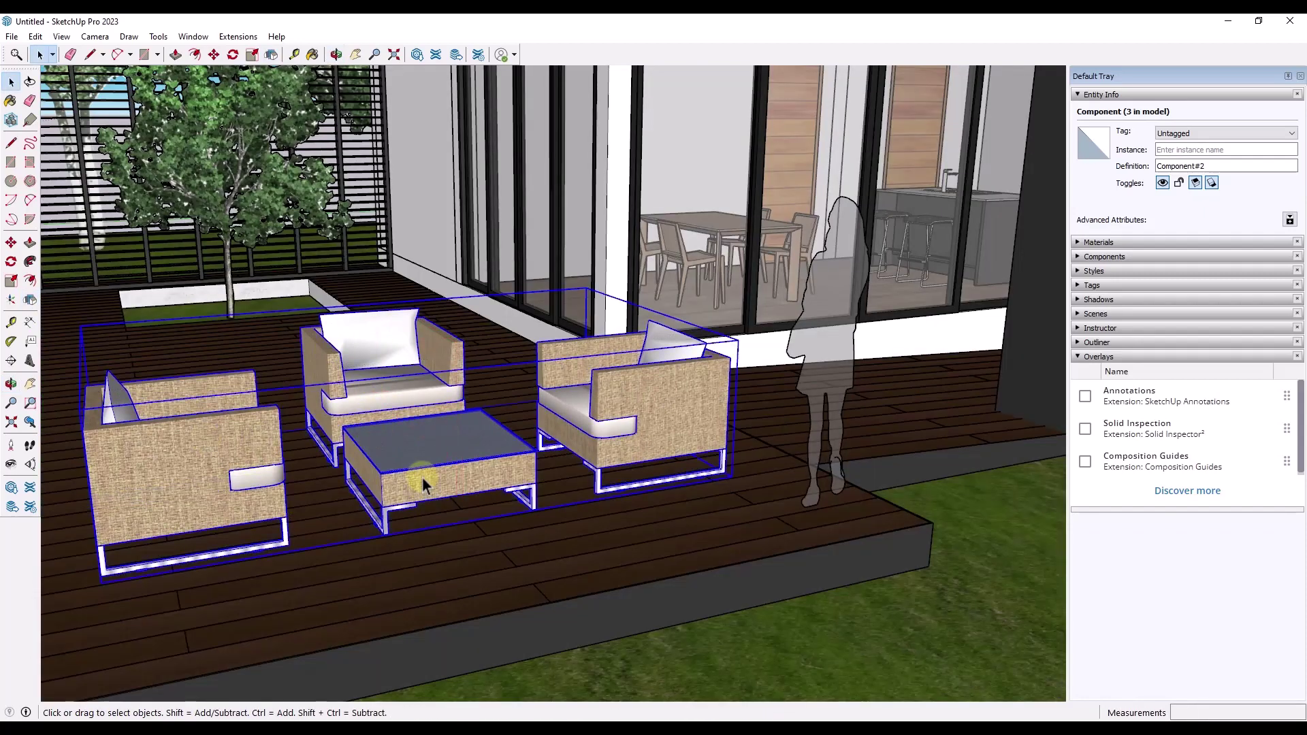
{"action": "key", "text": "m"}
{"action": "left_click", "coordinate": [422, 474]}
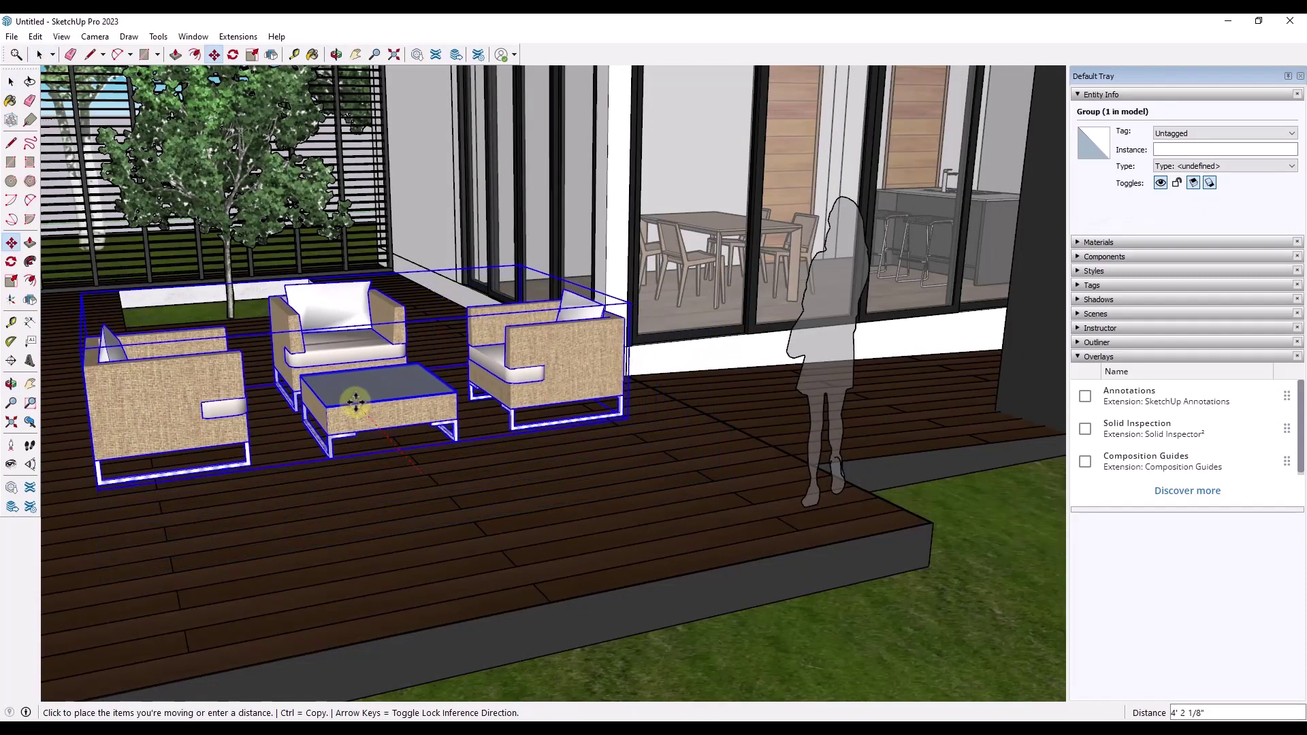
{"action": "left_click", "coordinate": [353, 386]}
{"action": "key", "text": "space"}
Make a flipped copy of the back armchair across the table, placing it in front.
{"action": "double_click", "coordinate": [353, 385]}
{"action": "left_click", "coordinate": [338, 329]}
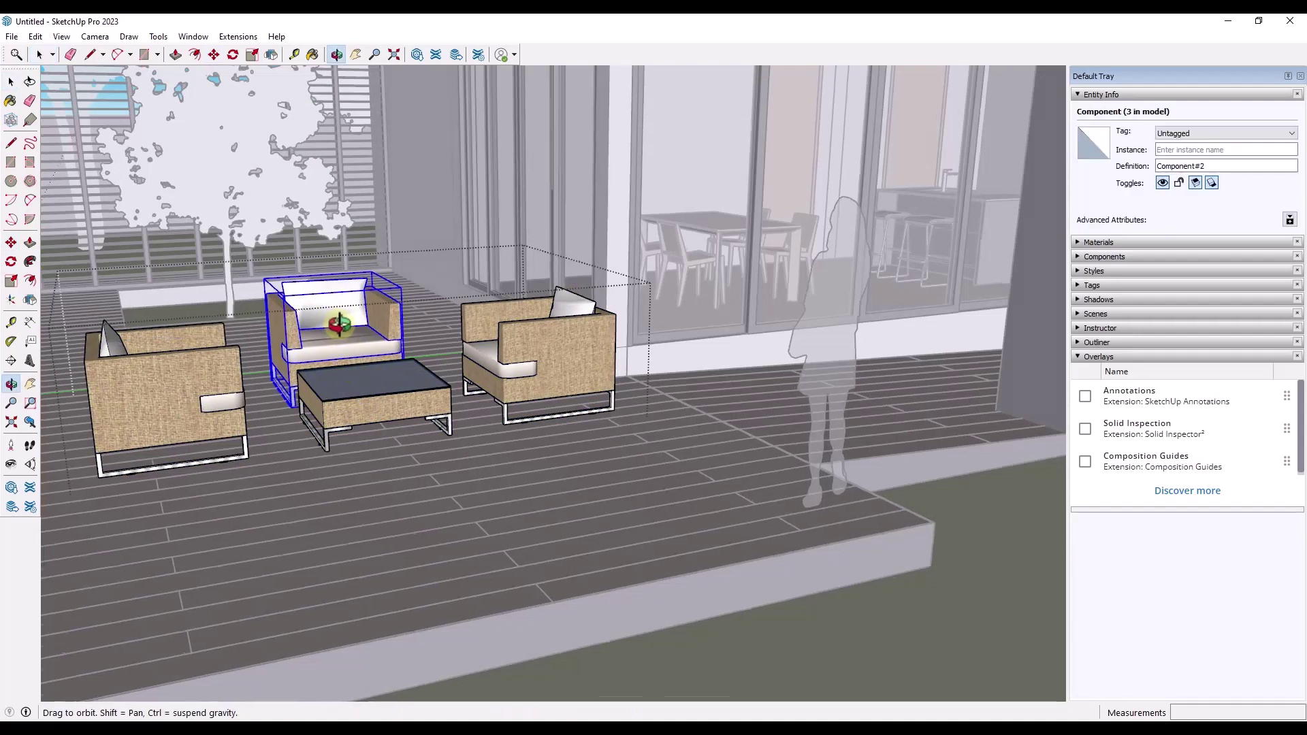
{"action": "middle_click_drag", "start_coordinate": [344, 321], "coordinate": [426, 326]}
{"action": "left_click", "coordinate": [271, 55]}
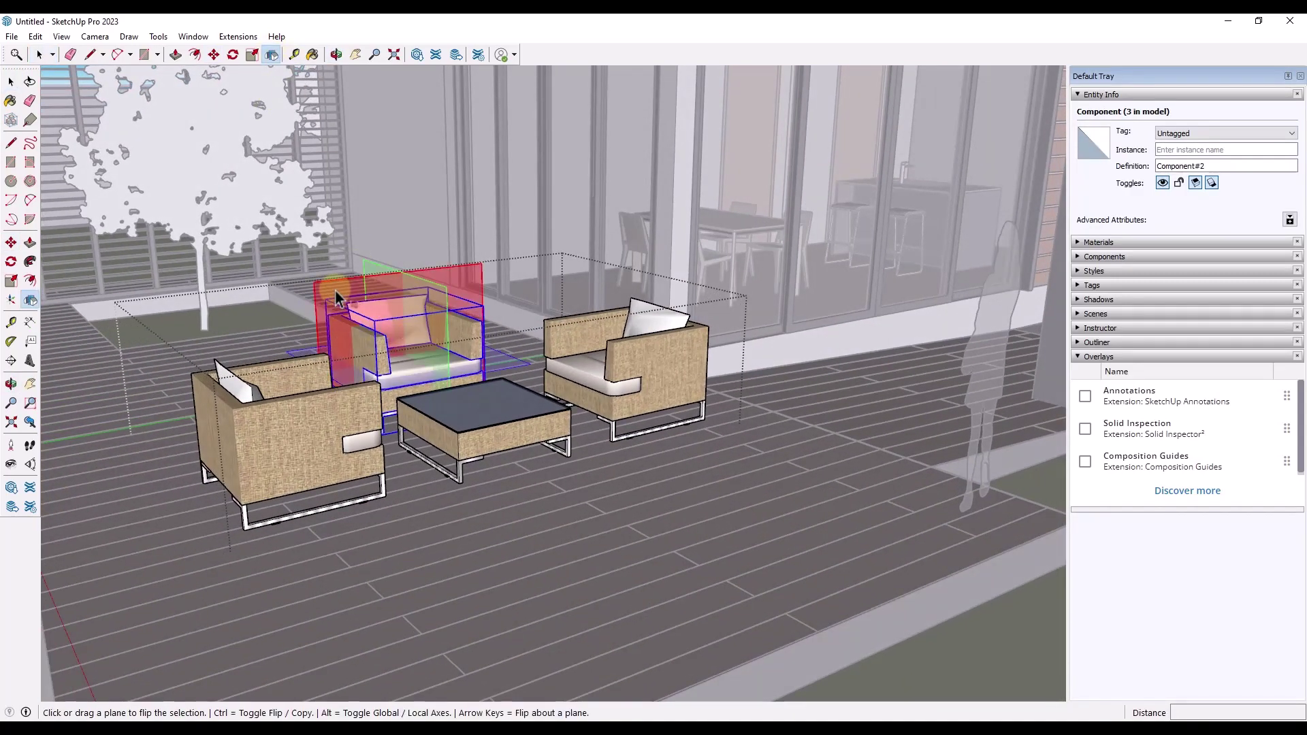
{"action": "key", "text": "ctrl"}
{"action": "left_click_drag", "start_coordinate": [334, 287], "coordinate": [432, 419]}
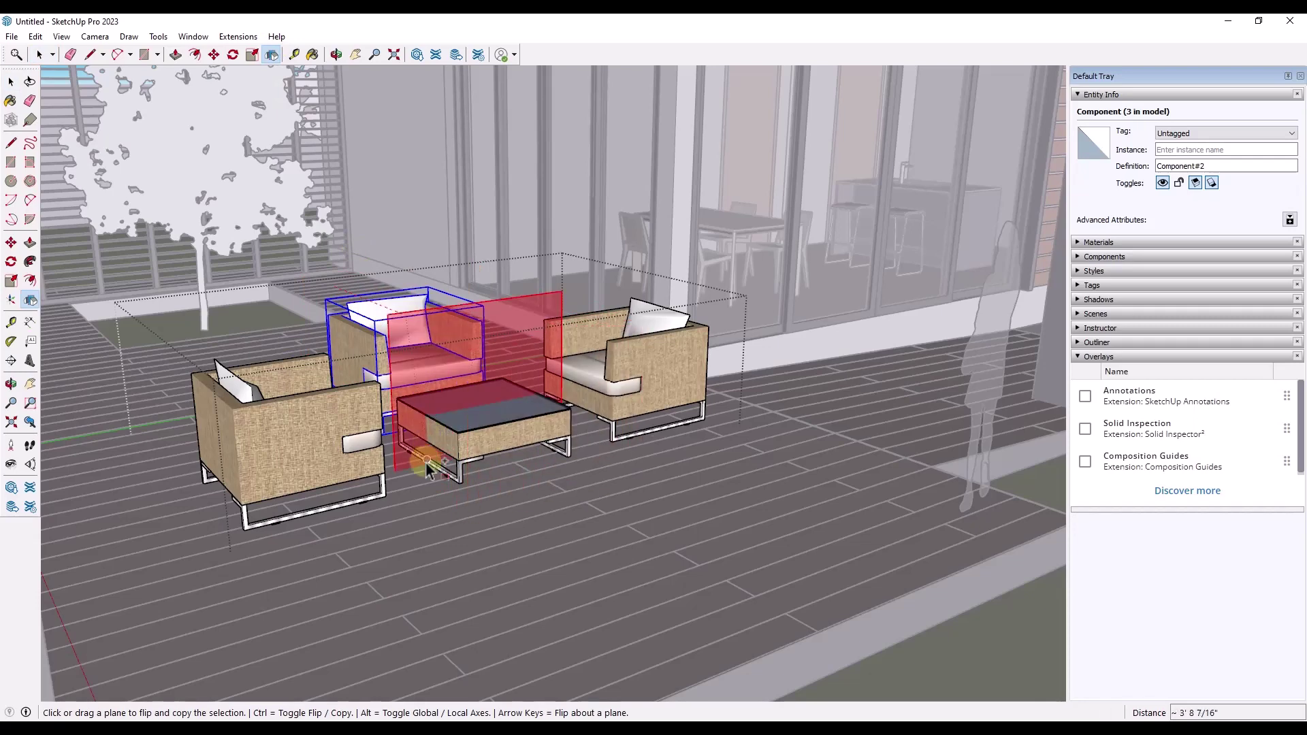
{"action": "left_click_drag", "start_coordinate": [426, 462], "coordinate": [426, 461]}
{"action": "middle_click_drag", "start_coordinate": [427, 461], "coordinate": [407, 411]}
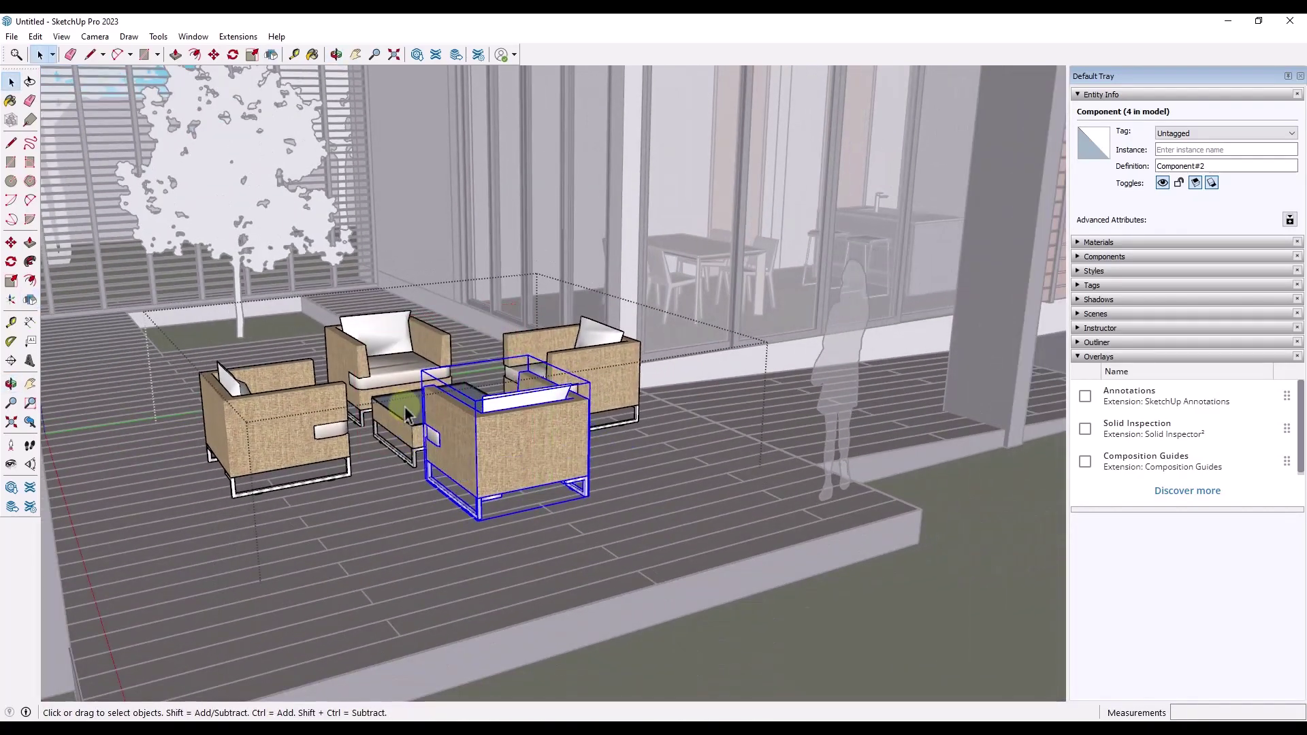
{"action": "left_click", "coordinate": [404, 409]}
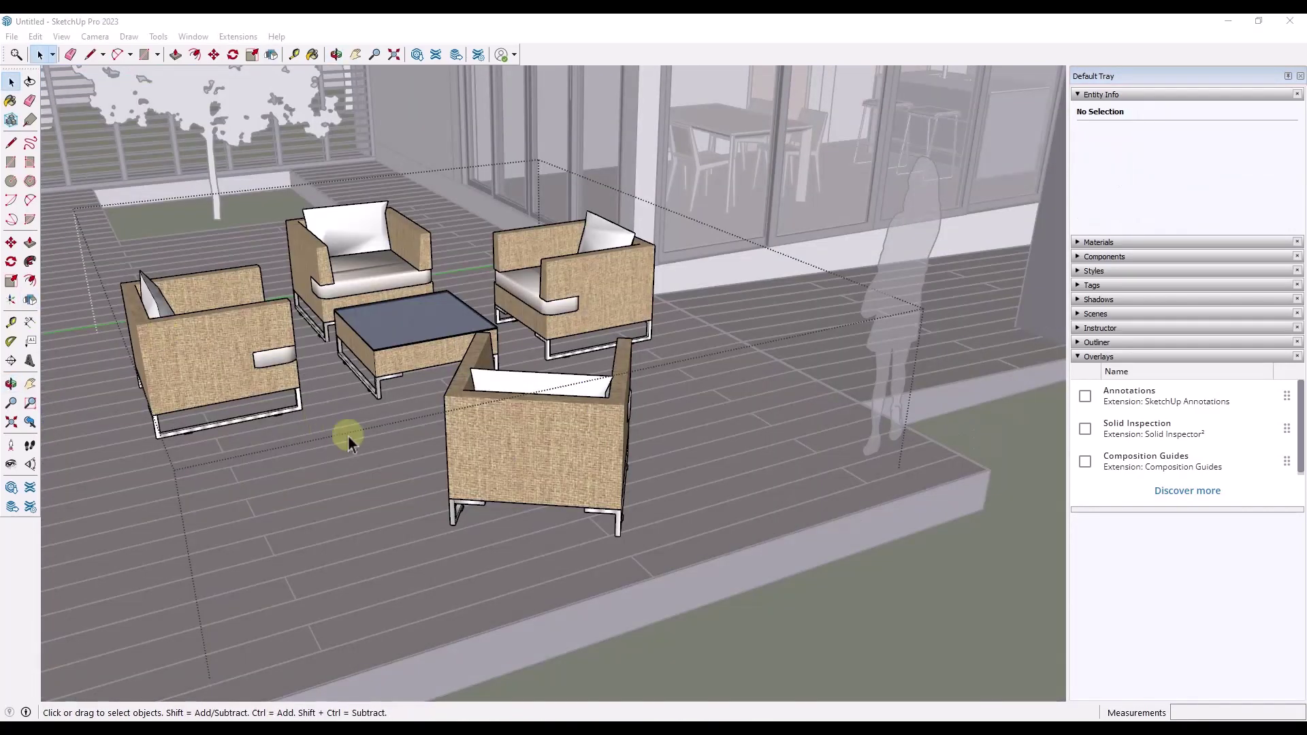
Mirror the front armchair side to side across its green plane, then orbit to inspect it.
{"action": "left_click", "coordinate": [531, 453]}
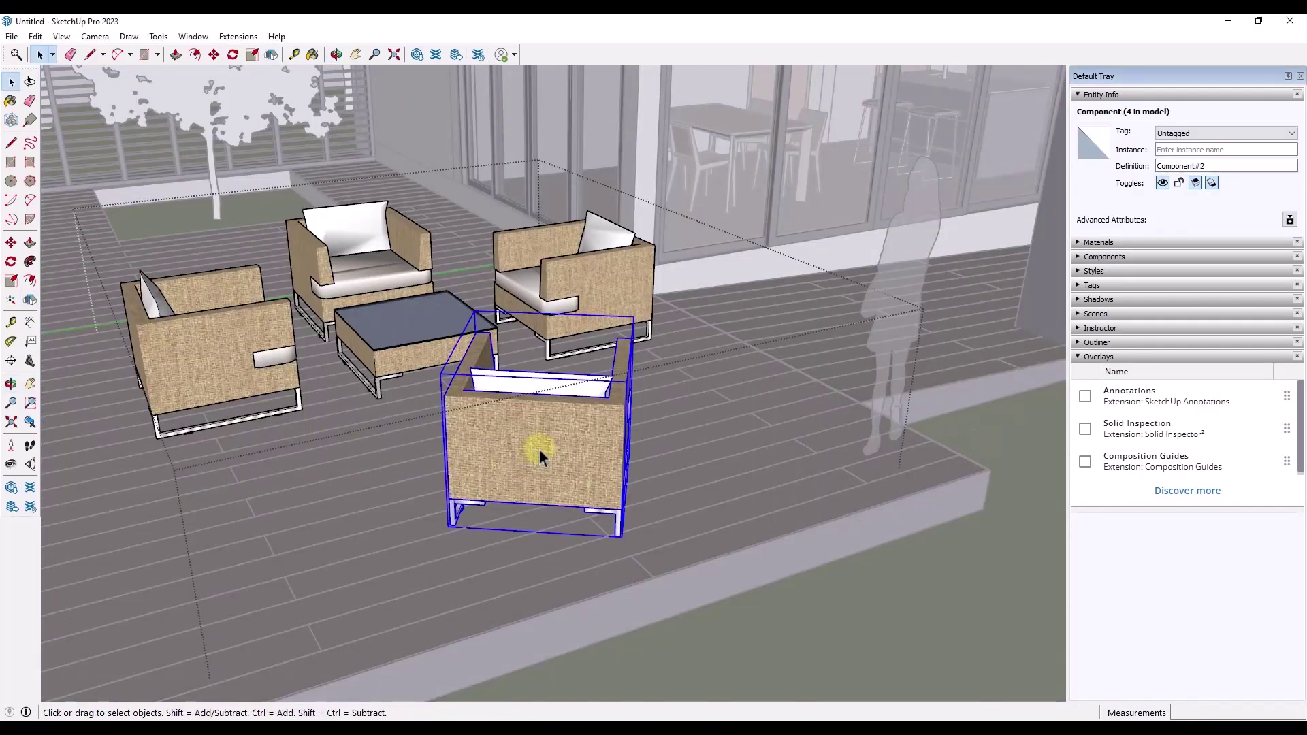
{"action": "middle_click_drag", "start_coordinate": [539, 448], "coordinate": [460, 432]}
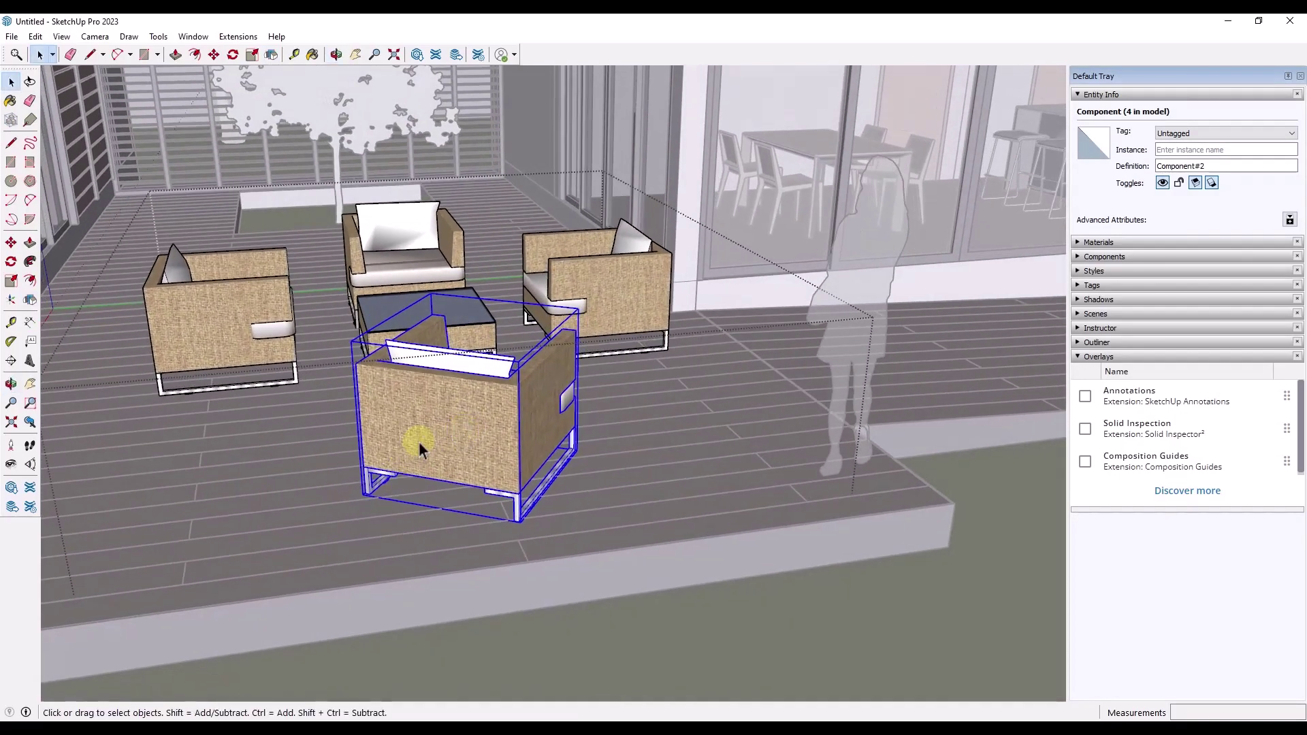
{"action": "left_click", "coordinate": [272, 54]}
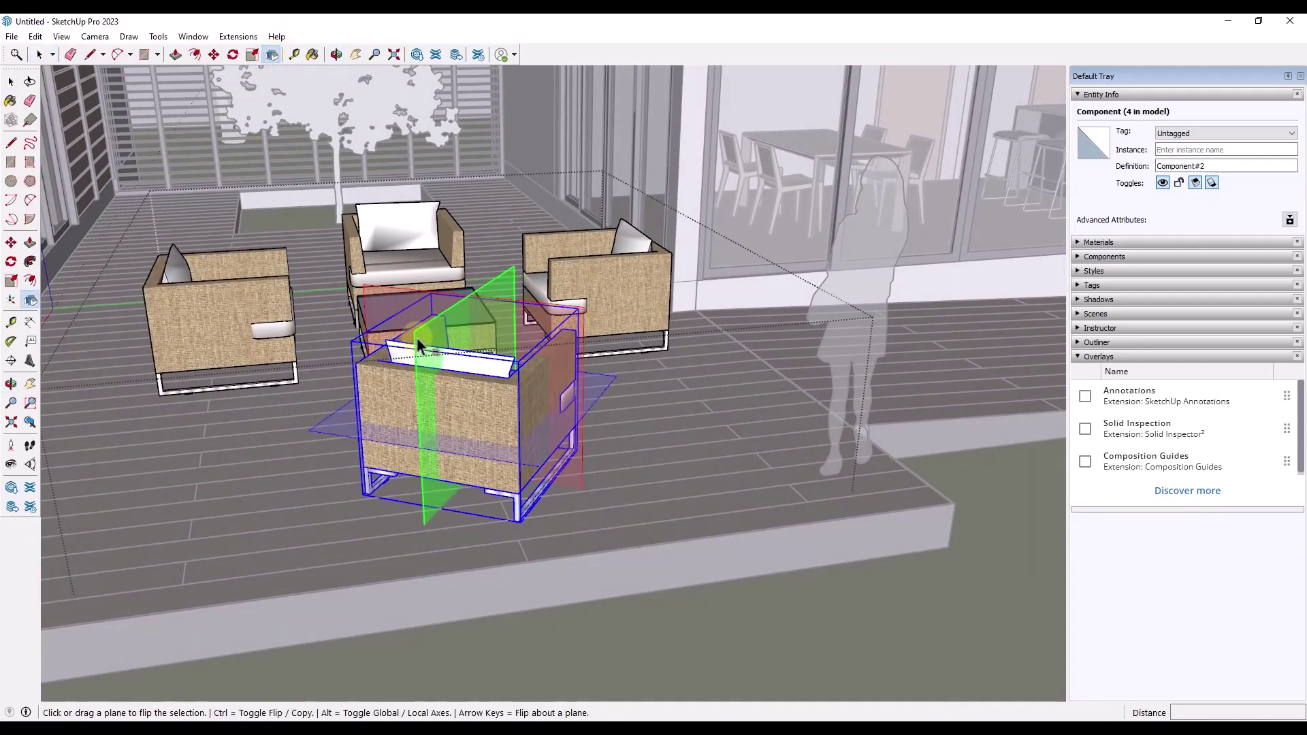
{"action": "middle_click_drag", "start_coordinate": [459, 334], "coordinate": [463, 450]}
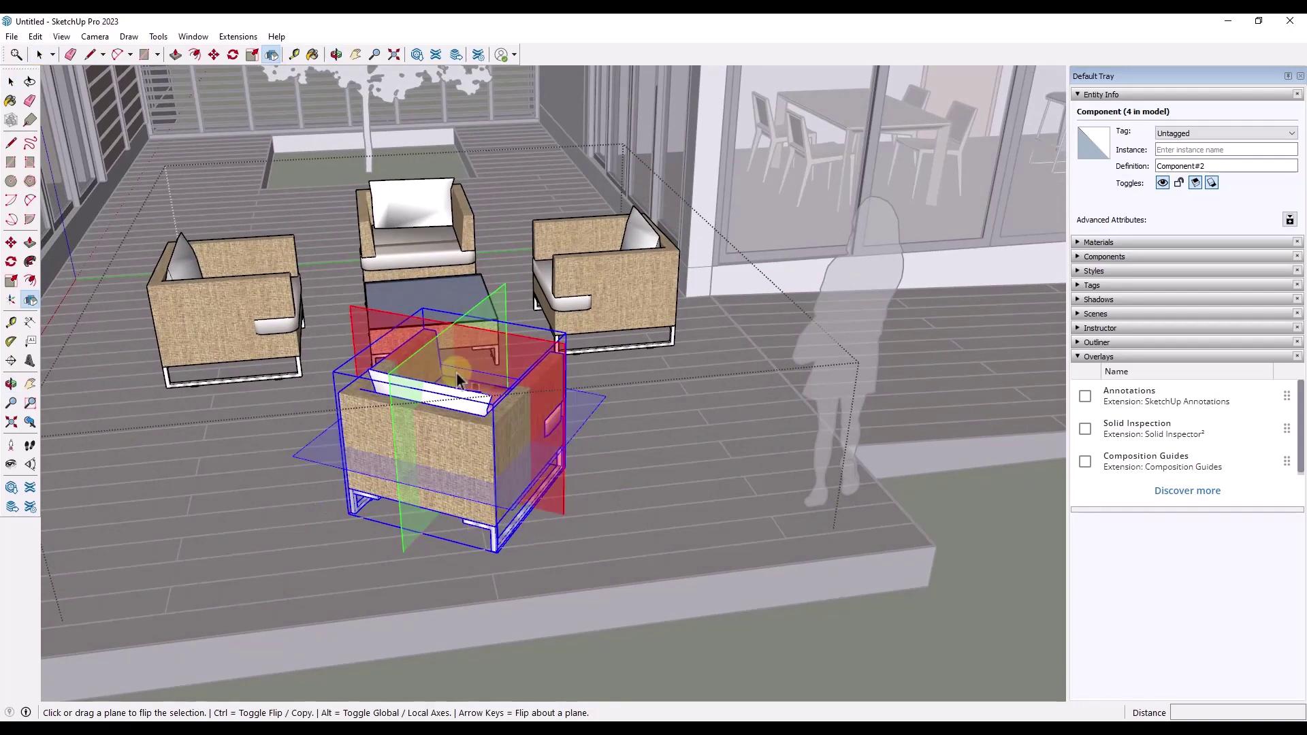
{"action": "left_click", "coordinate": [440, 530]}
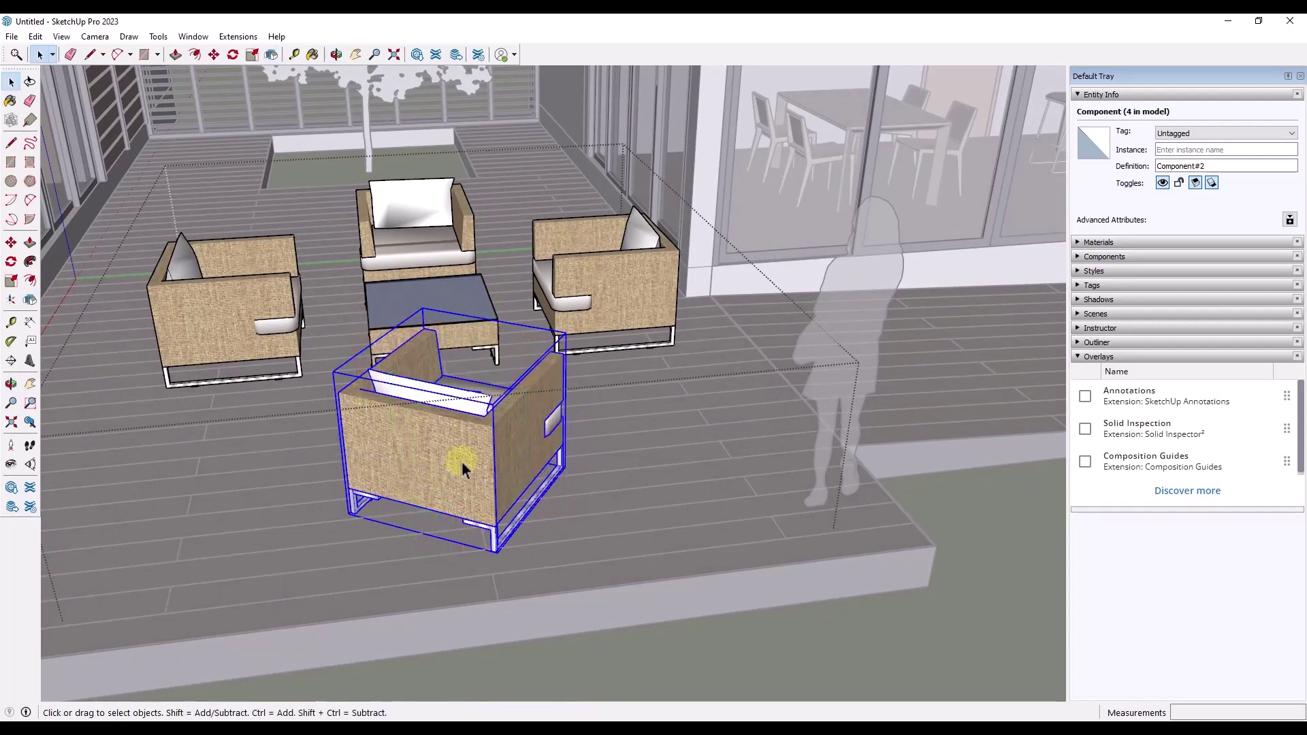
{"action": "scroll", "coordinate": [463, 455], "scroll_direction": "up", "scroll_amount": 10}
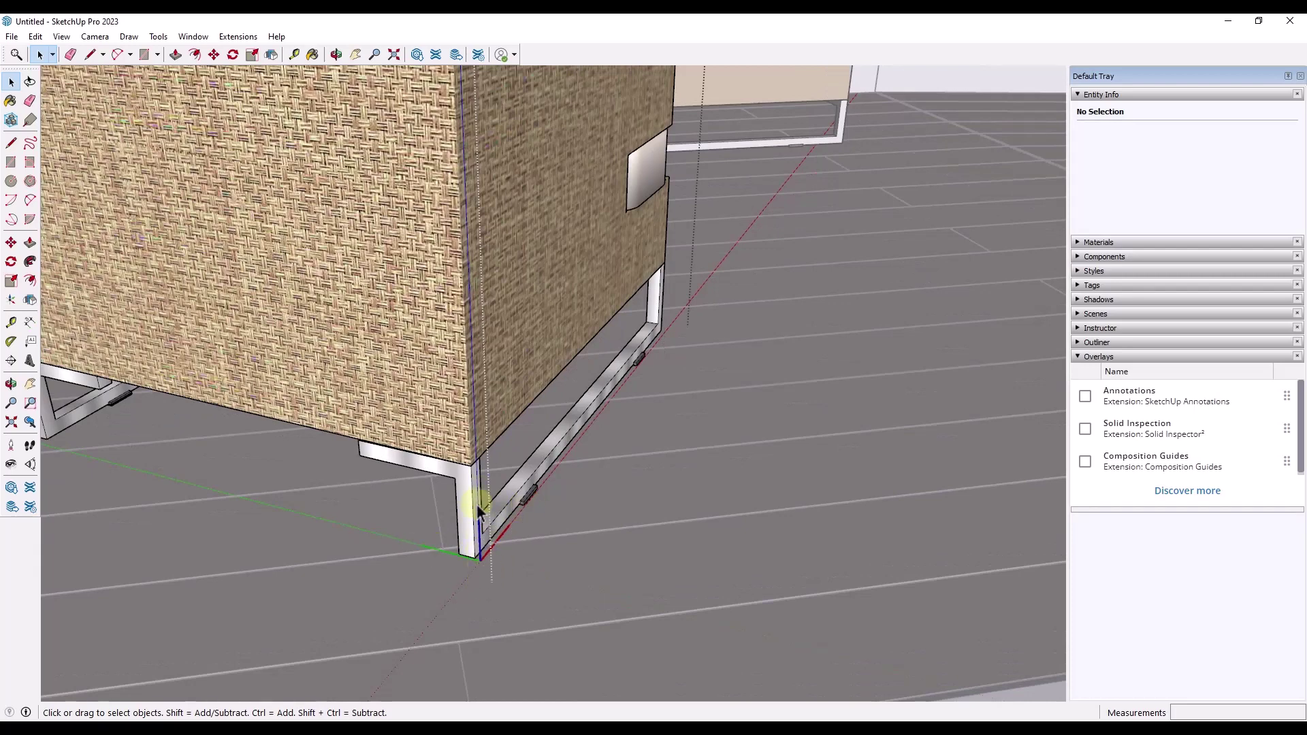
{"action": "scroll", "coordinate": [479, 561], "scroll_direction": "down", "scroll_amount": 2}
{"action": "middle_click_drag", "start_coordinate": [513, 534], "coordinate": [475, 511]}
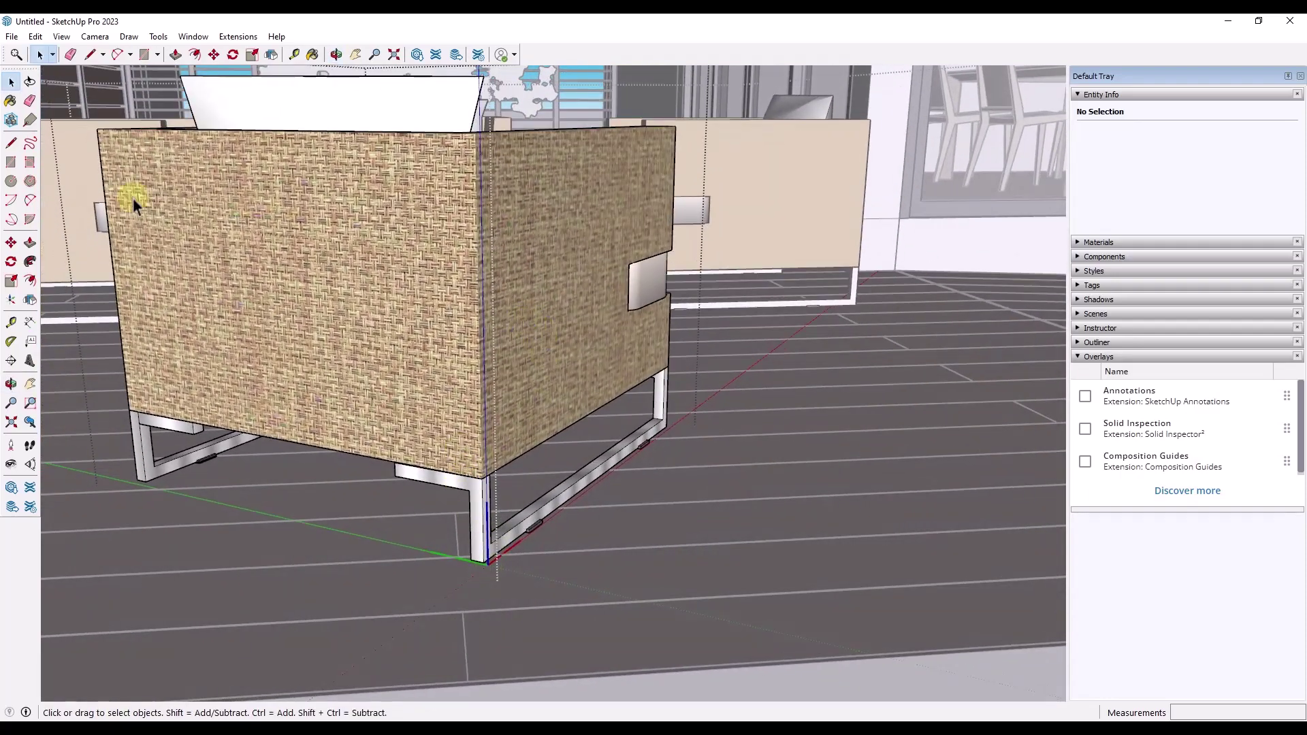
{"action": "middle_click_drag", "start_coordinate": [488, 500], "coordinate": [325, 296]}
{"action": "scroll", "coordinate": [428, 331], "scroll_direction": "down", "scroll_amount": 10}
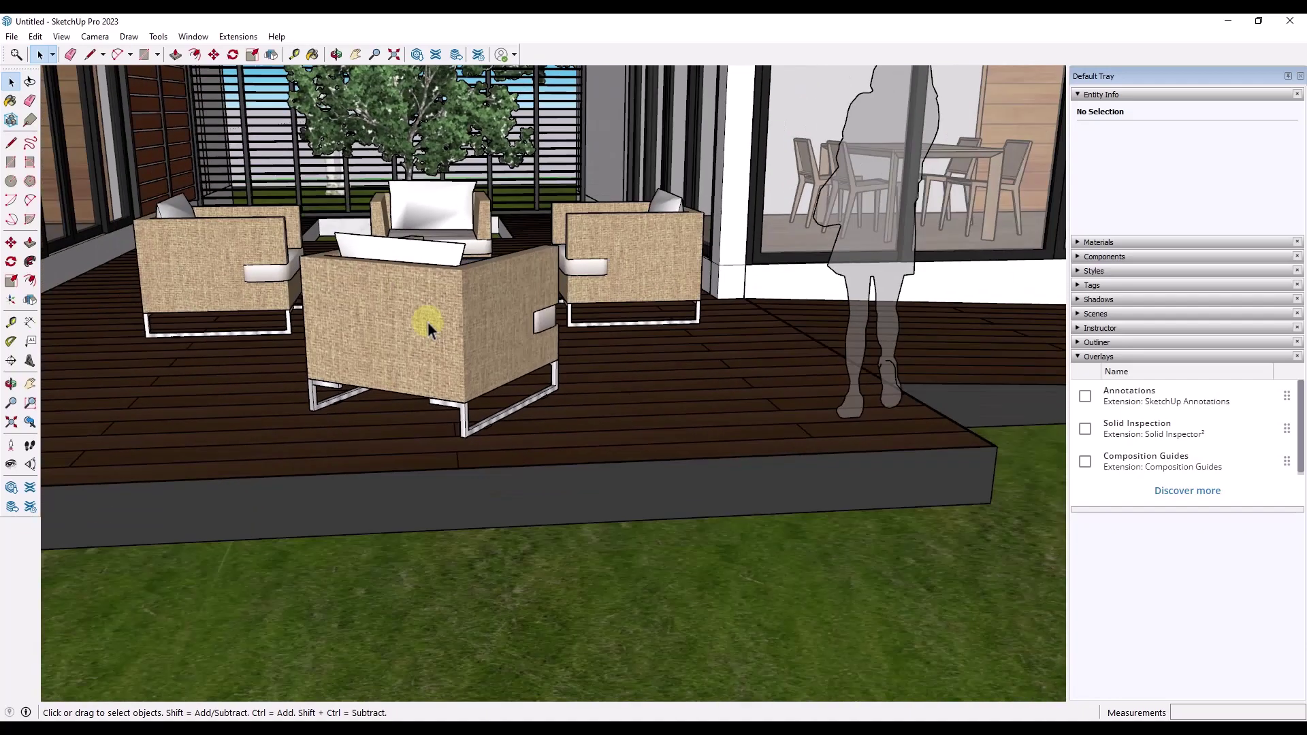
{"action": "left_click", "coordinate": [507, 308]}
{"action": "scroll", "coordinate": [438, 371], "scroll_direction": "up", "scroll_amount": 2}
{"action": "scroll", "coordinate": [381, 357], "scroll_direction": "up", "scroll_amount": 2}
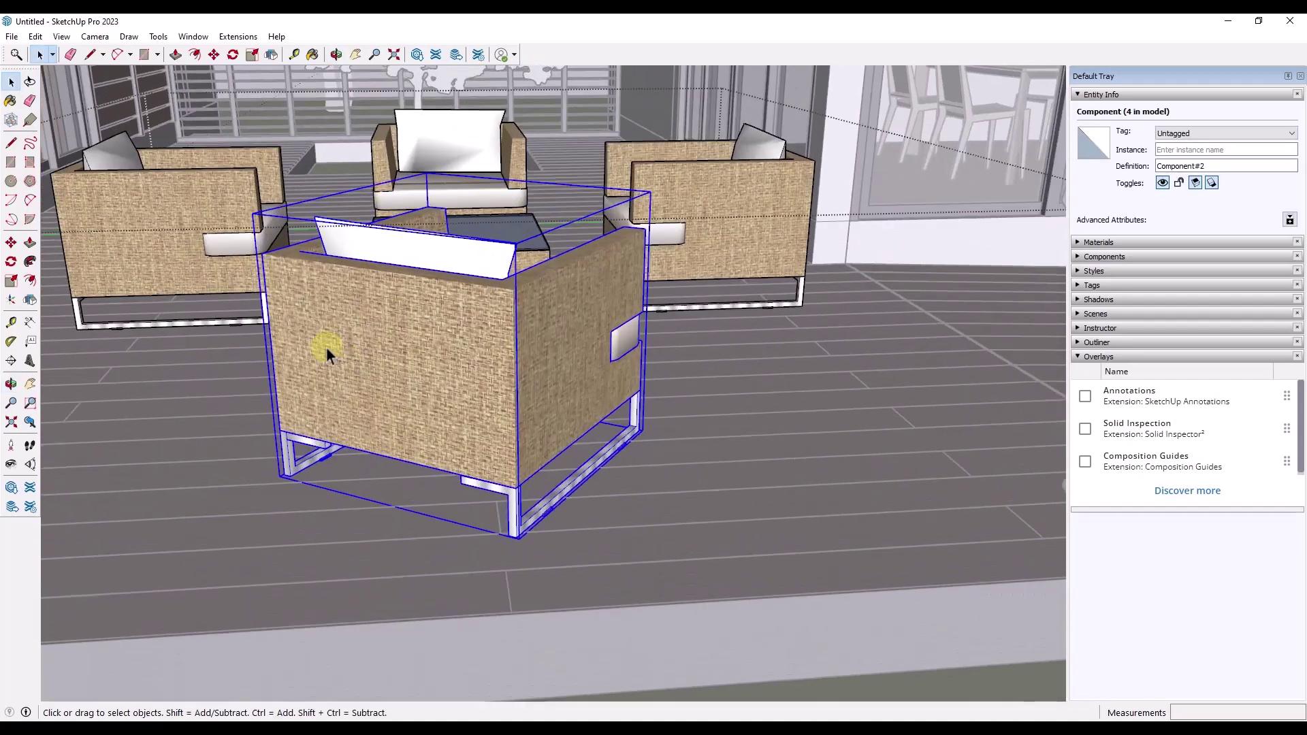
{"action": "left_click", "coordinate": [272, 55]}
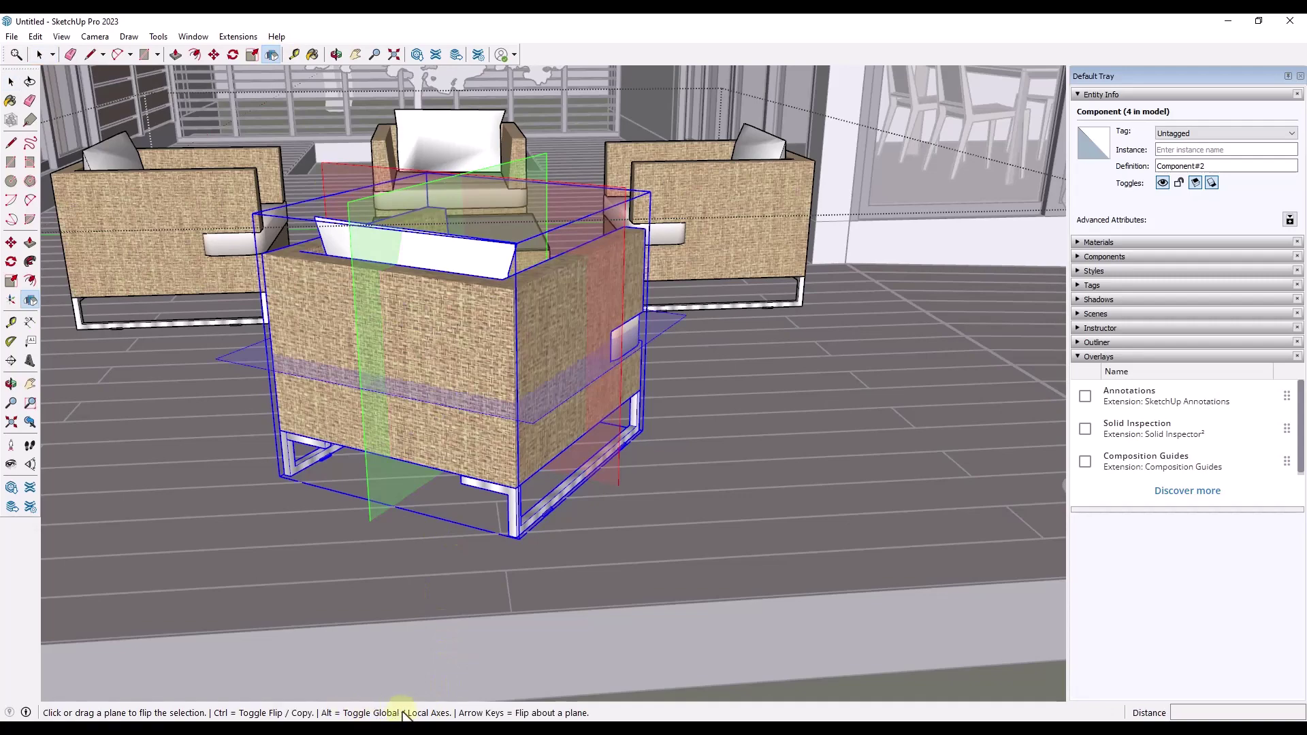
{"action": "scroll", "coordinate": [540, 351], "scroll_direction": "down", "scroll_amount": 2}
{"action": "scroll", "coordinate": [406, 296], "scroll_direction": "up", "scroll_amount": 2}
{"action": "middle_click_drag", "start_coordinate": [482, 286], "coordinate": [575, 393]}
{"action": "middle_click_drag", "start_coordinate": [812, 396], "coordinate": [481, 406]}
{"action": "scroll", "coordinate": [482, 406], "scroll_direction": "down", "scroll_amount": 10}
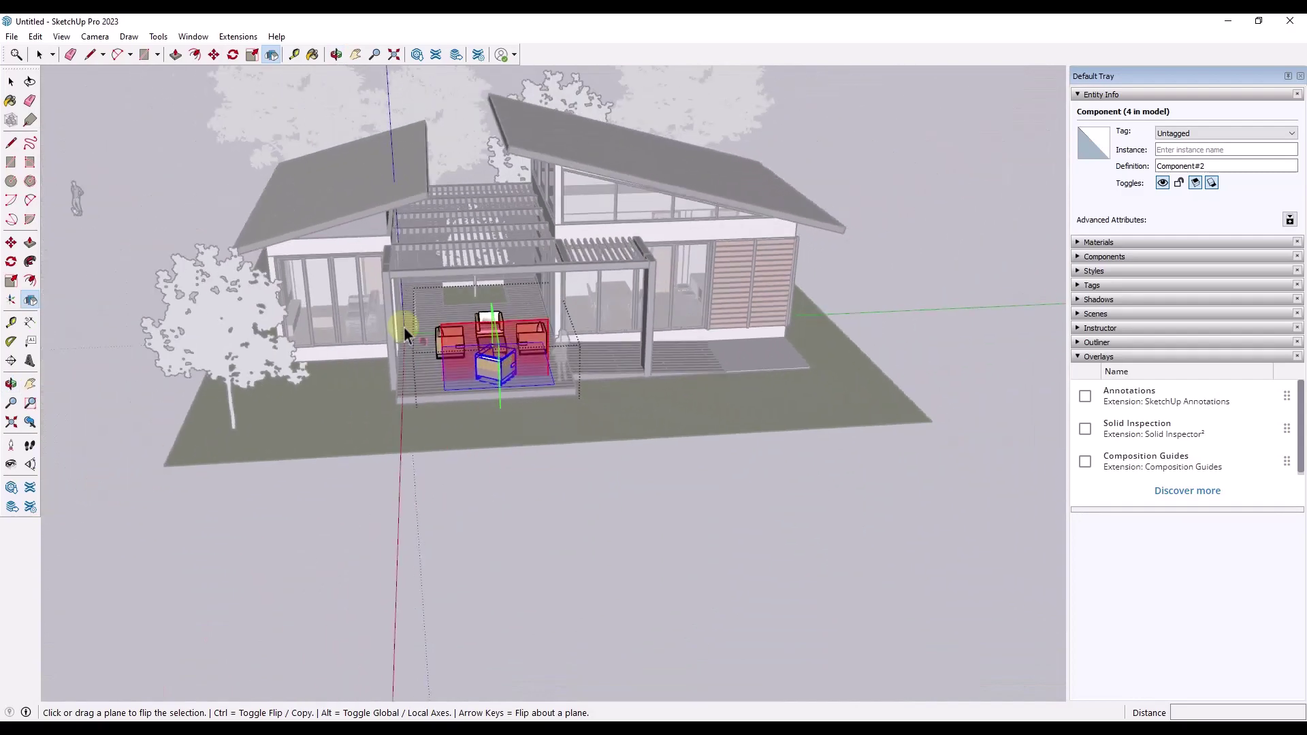
{"action": "scroll", "coordinate": [404, 332], "scroll_direction": "up", "scroll_amount": 6}
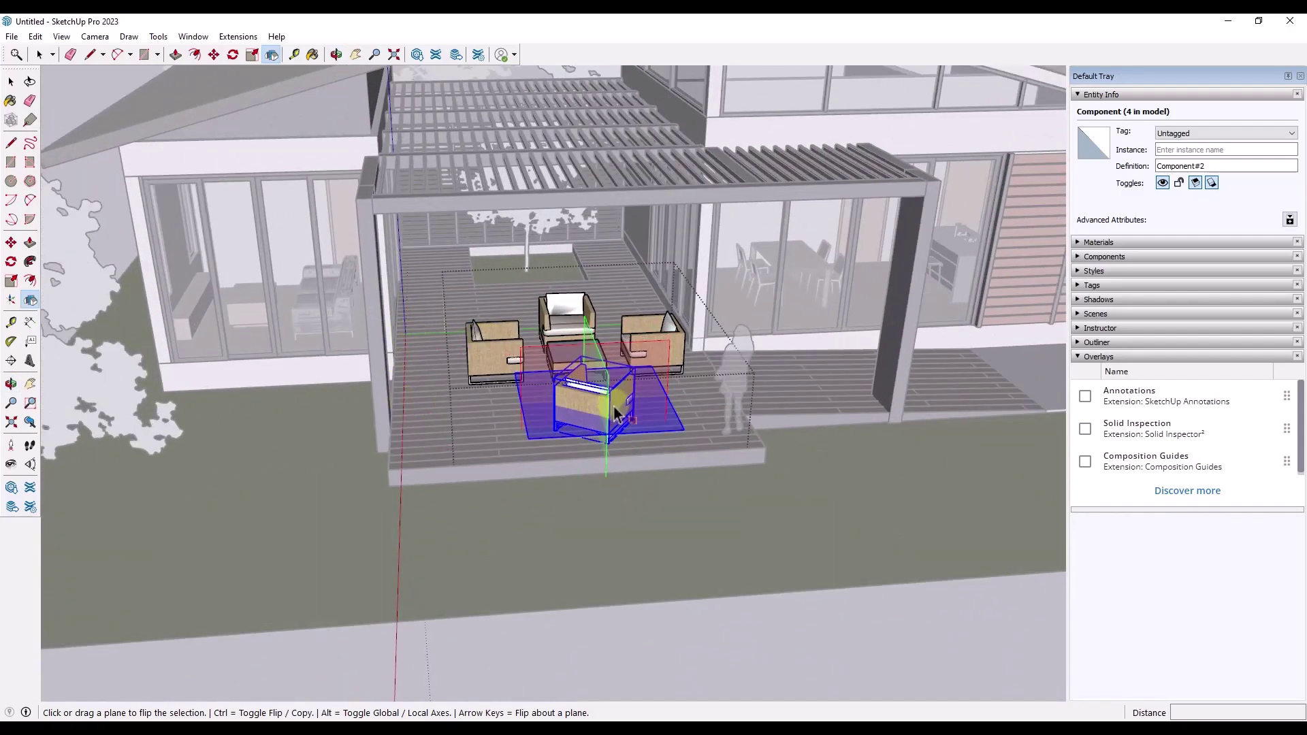
{"action": "scroll", "coordinate": [588, 359], "scroll_direction": "up", "scroll_amount": 5}
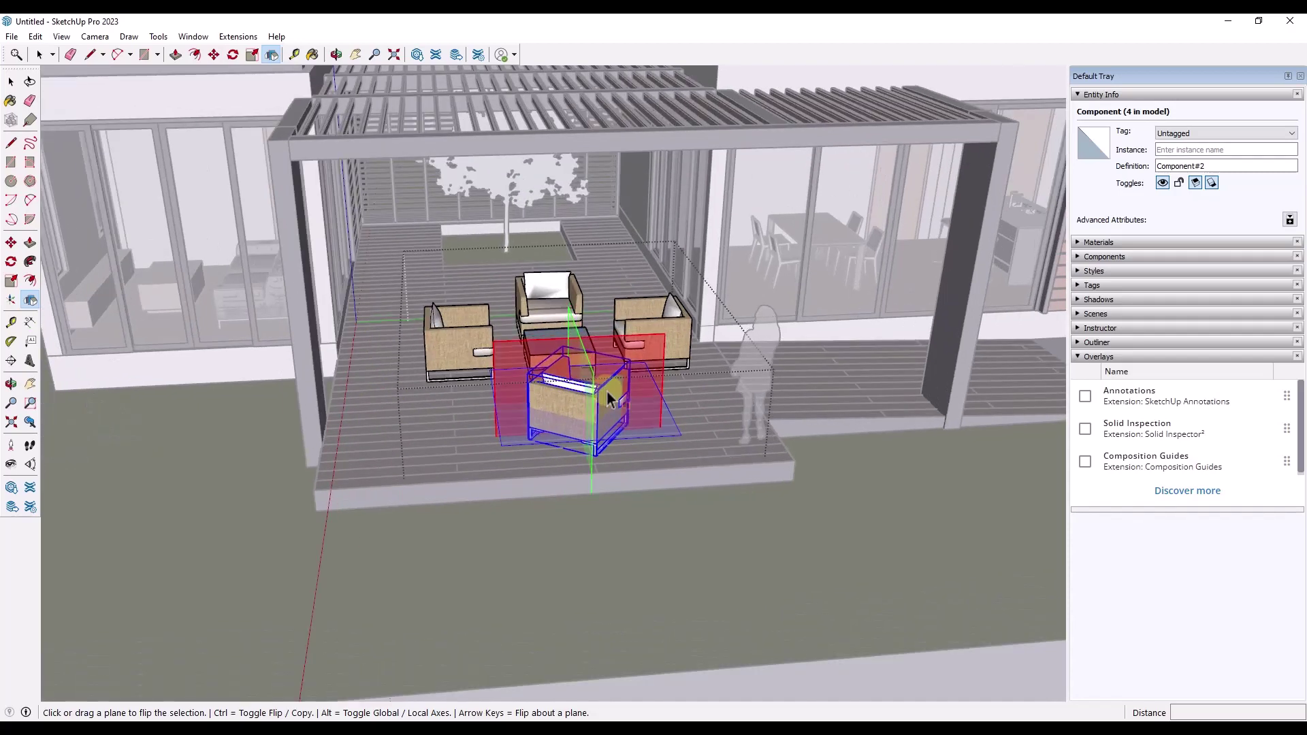
{"action": "left_click", "coordinate": [566, 351]}
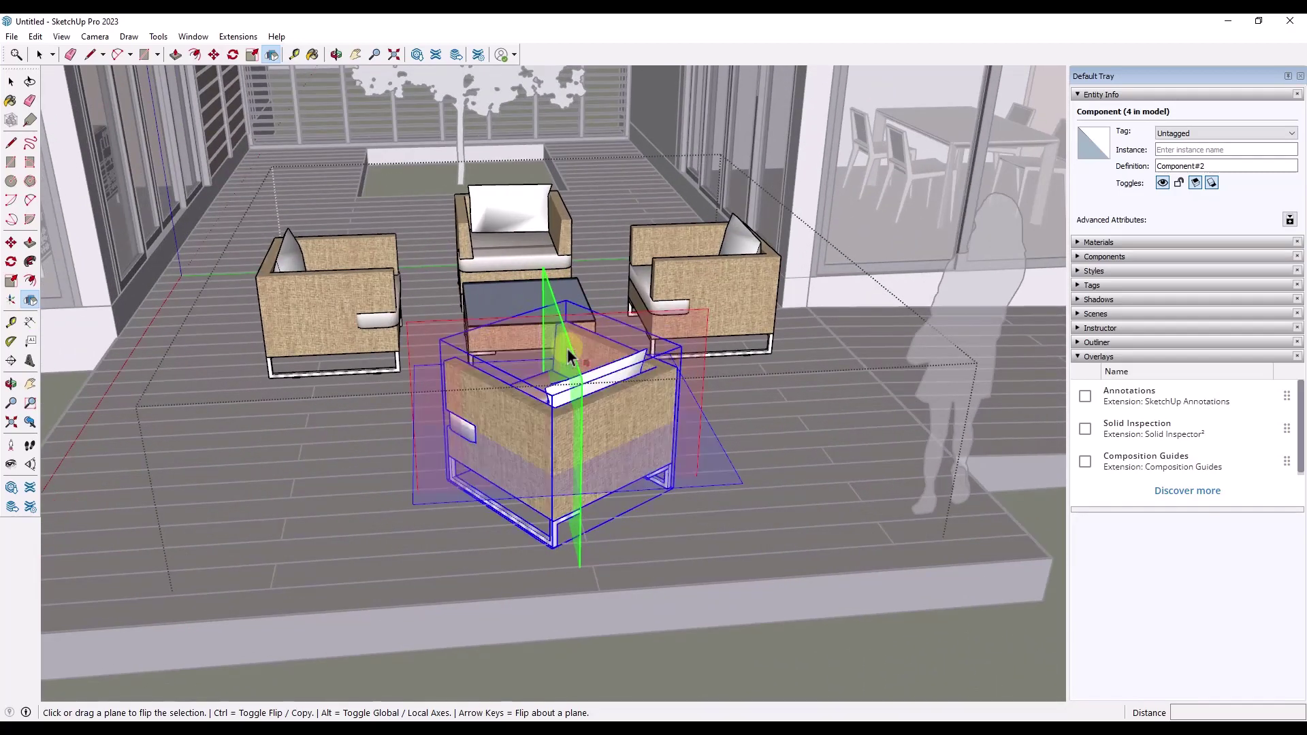
{"action": "scroll", "coordinate": [561, 451], "scroll_direction": "up", "scroll_amount": 3}
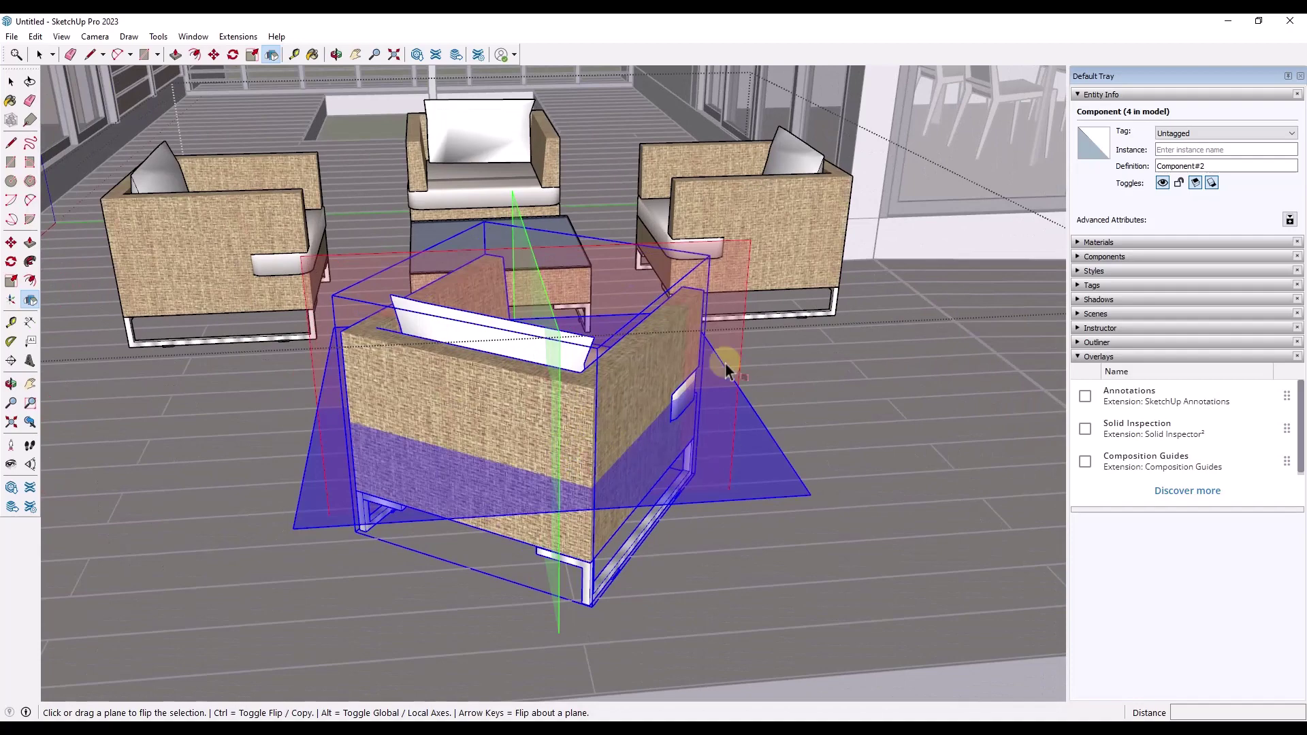
{"action": "scroll", "coordinate": [725, 363], "scroll_direction": "down", "scroll_amount": 4}
{"action": "left_click", "coordinate": [701, 353]}
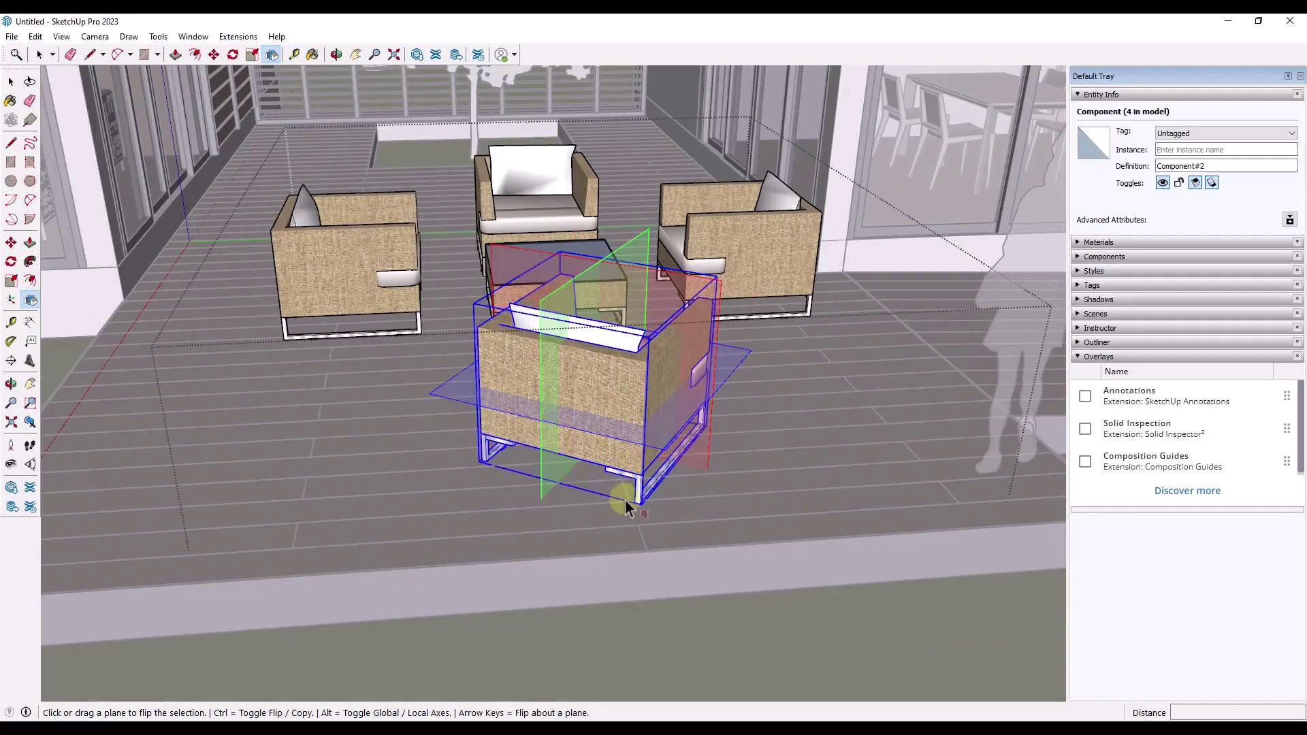
{"action": "scroll", "coordinate": [625, 500], "scroll_direction": "up", "scroll_amount": 4}
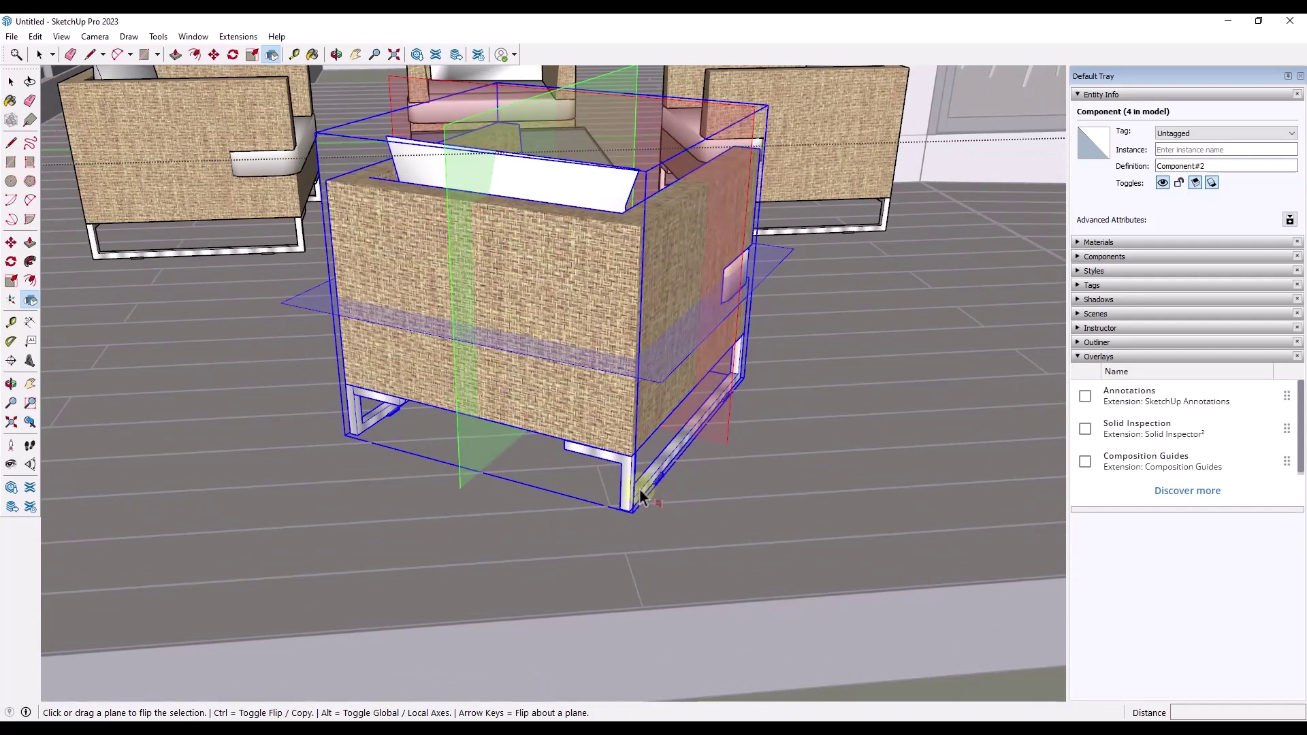
{"action": "left_click", "coordinate": [640, 488]}
{"action": "left_click", "coordinate": [644, 484]}
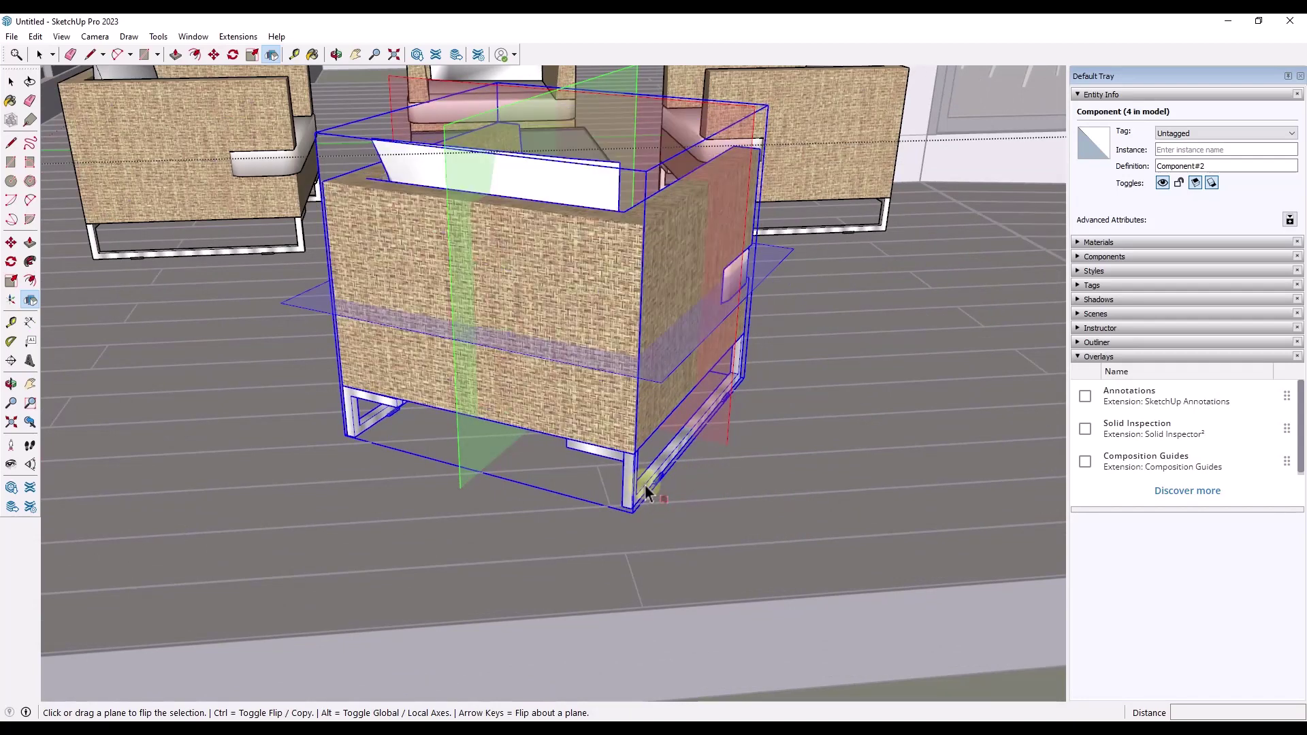
{"action": "key", "text": "Right"}
{"action": "key", "text": "Left"}
{"action": "key", "text": "Up"}
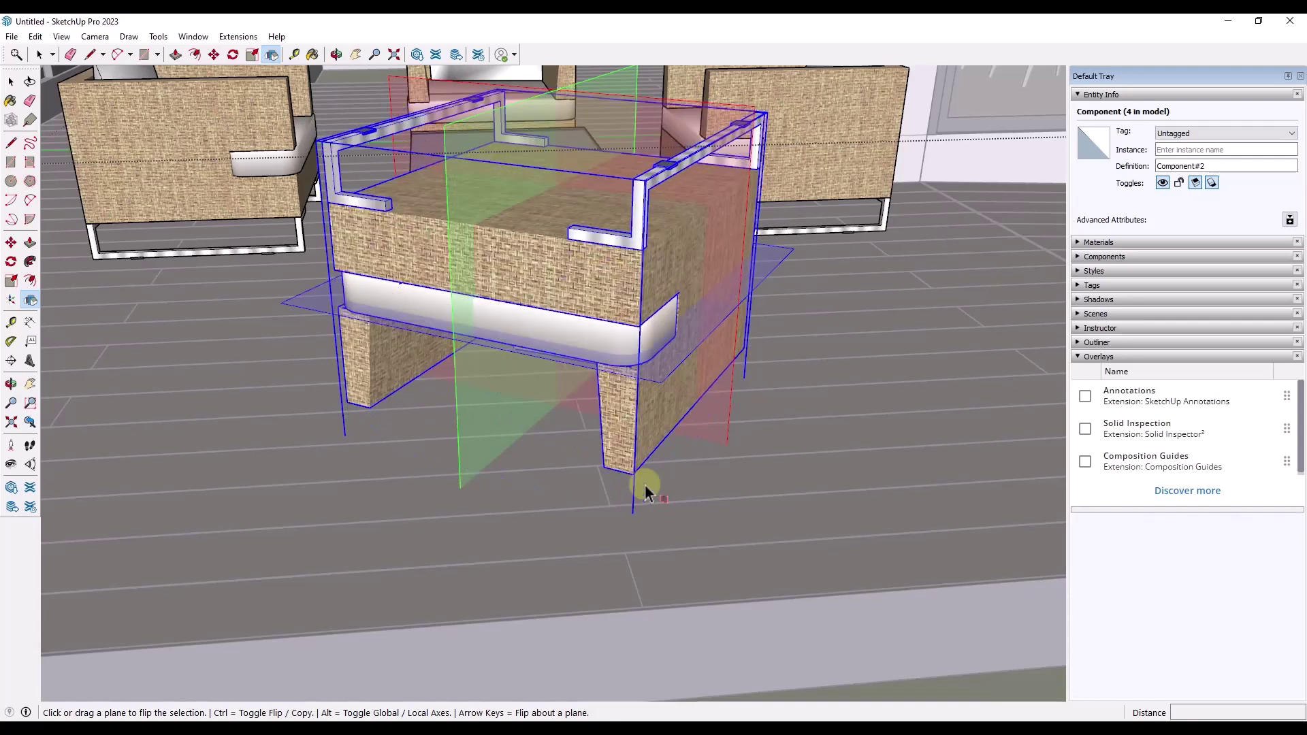
{"action": "key", "text": "Up"}
{"action": "key", "text": "Right"}
{"action": "key", "text": "Left"}
{"action": "key", "text": "Left"}
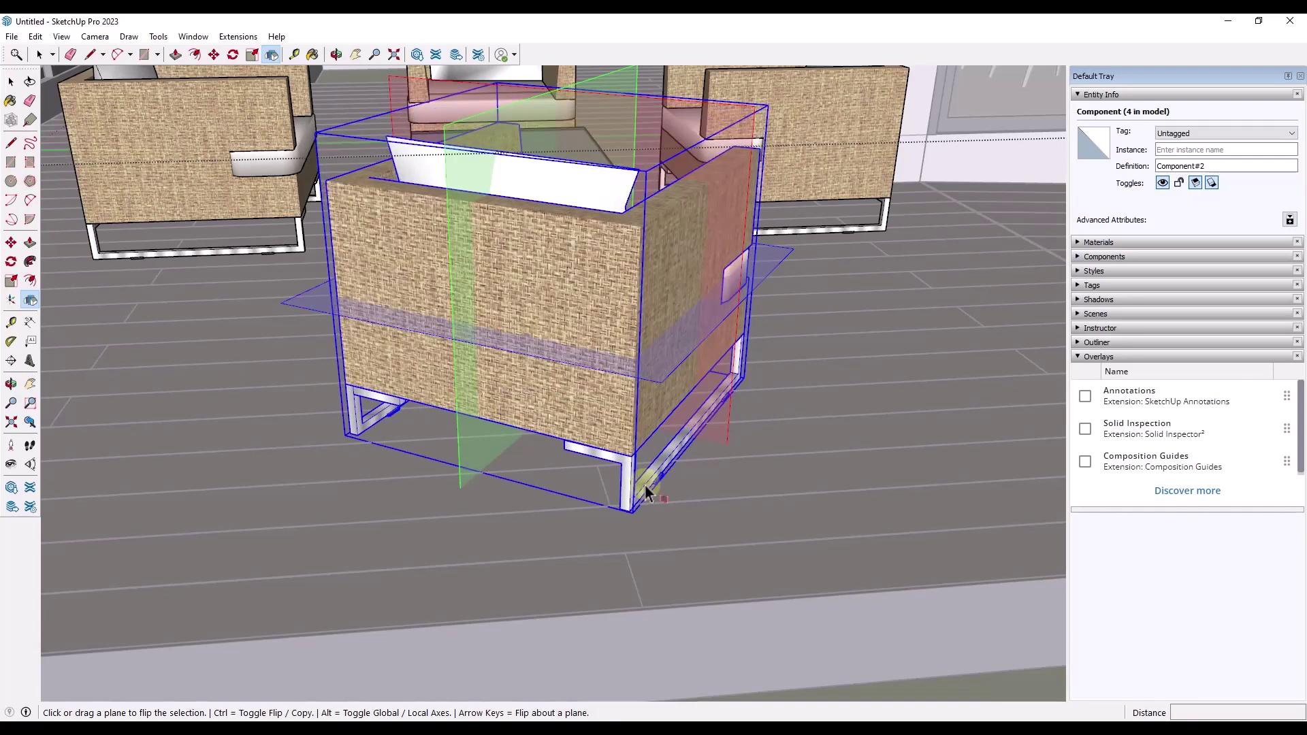